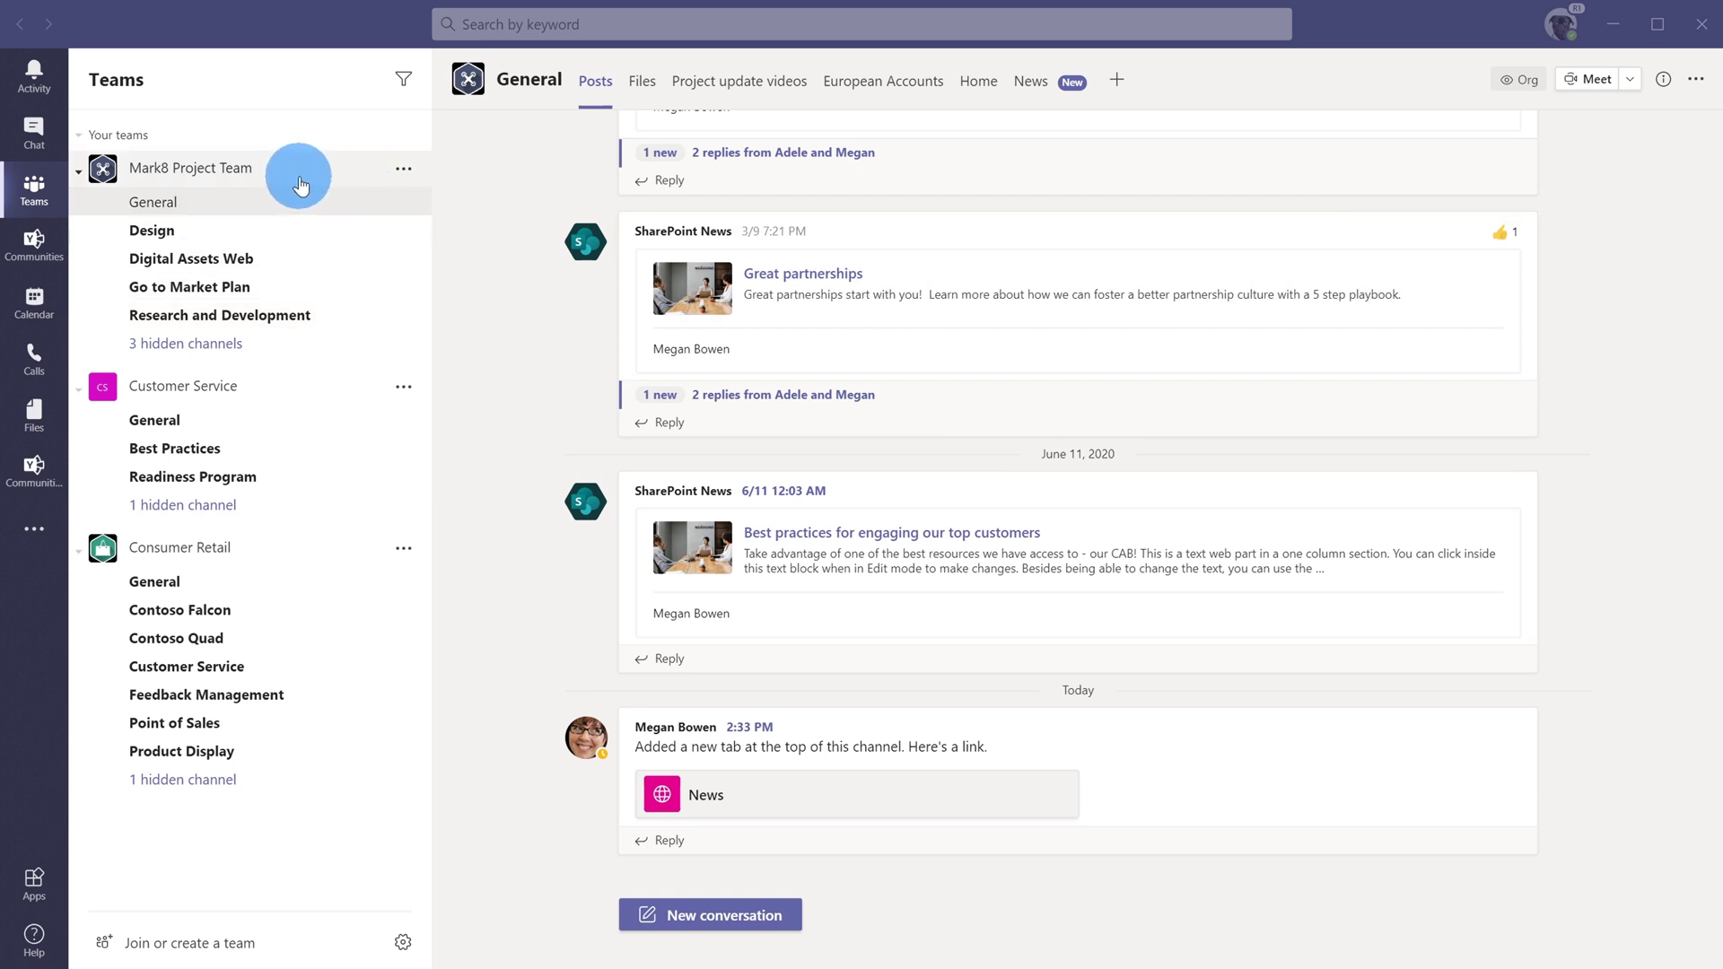
Step: From the Mark8 Project Team's More options menu, choose Add member
{"action": "left_click", "coordinate": [402, 170]}
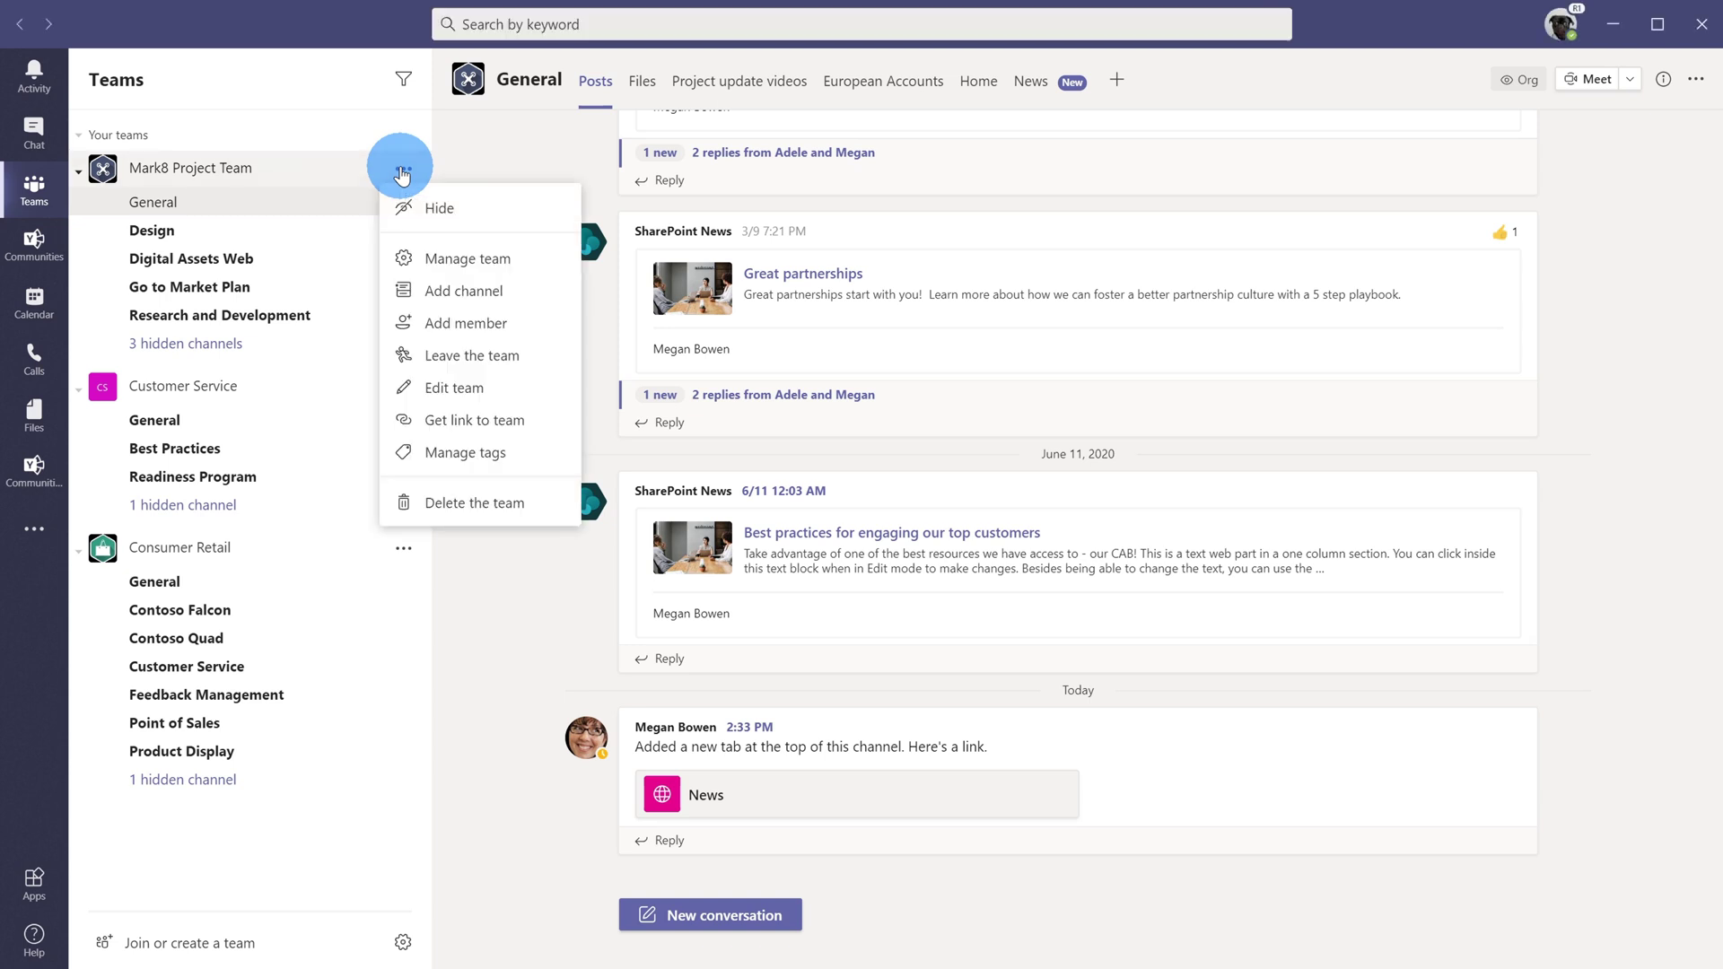
{"action": "left_click", "coordinate": [538, 324]}
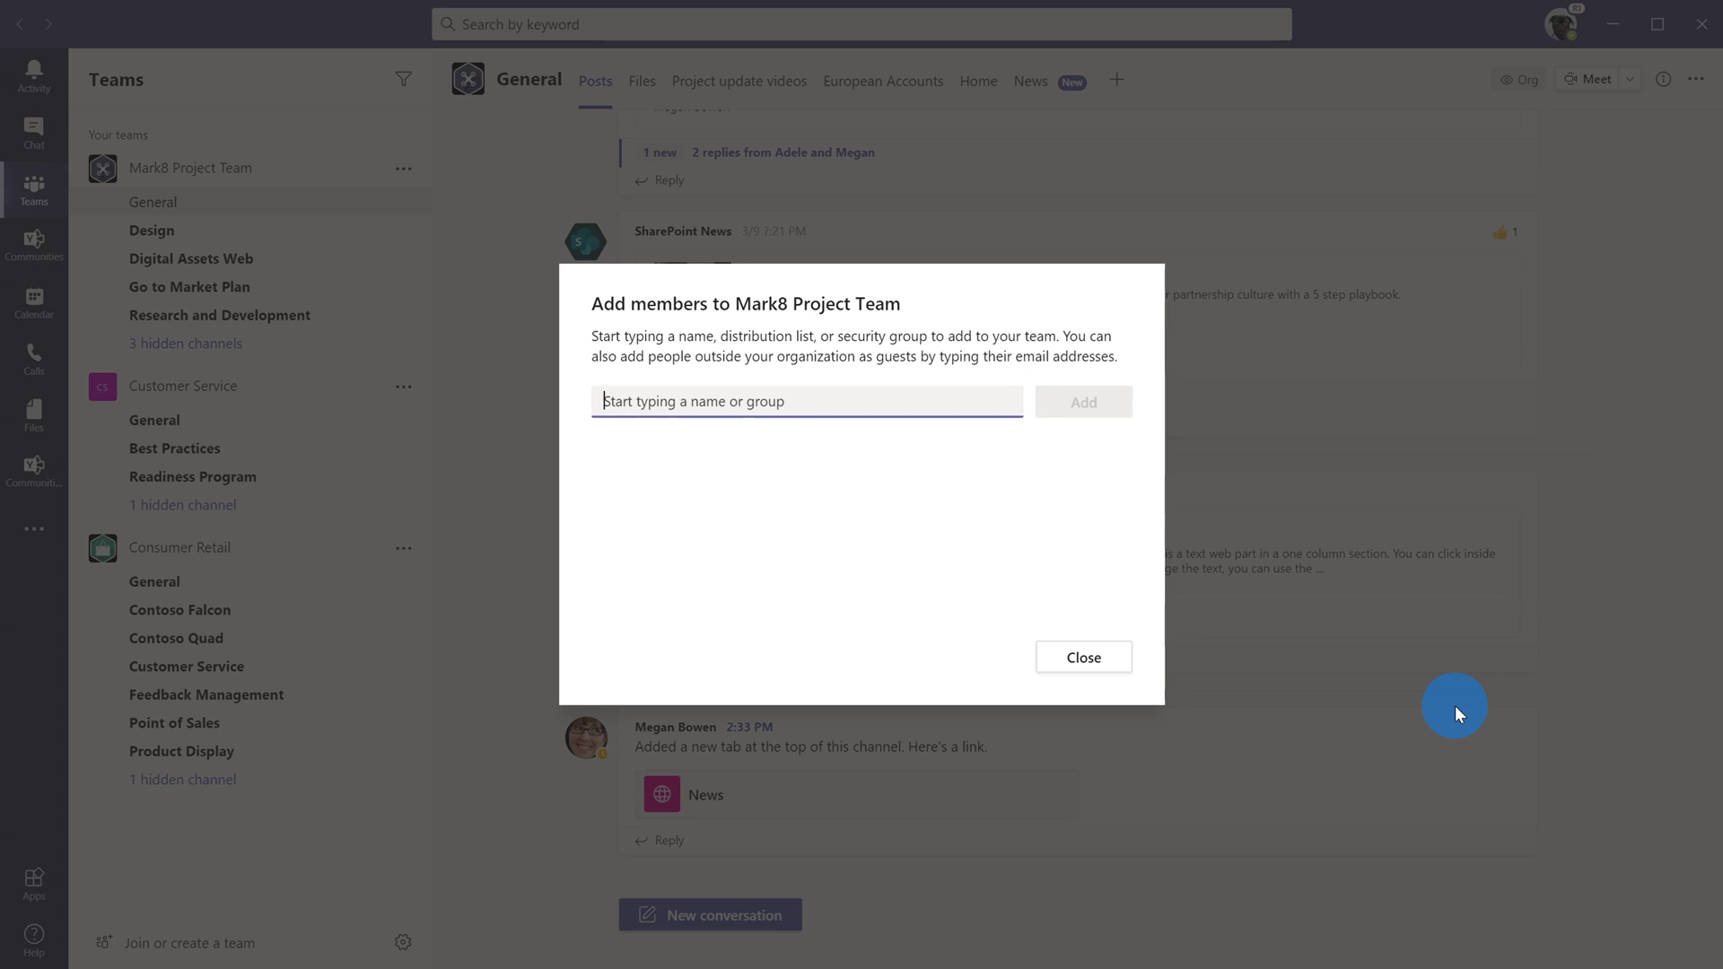
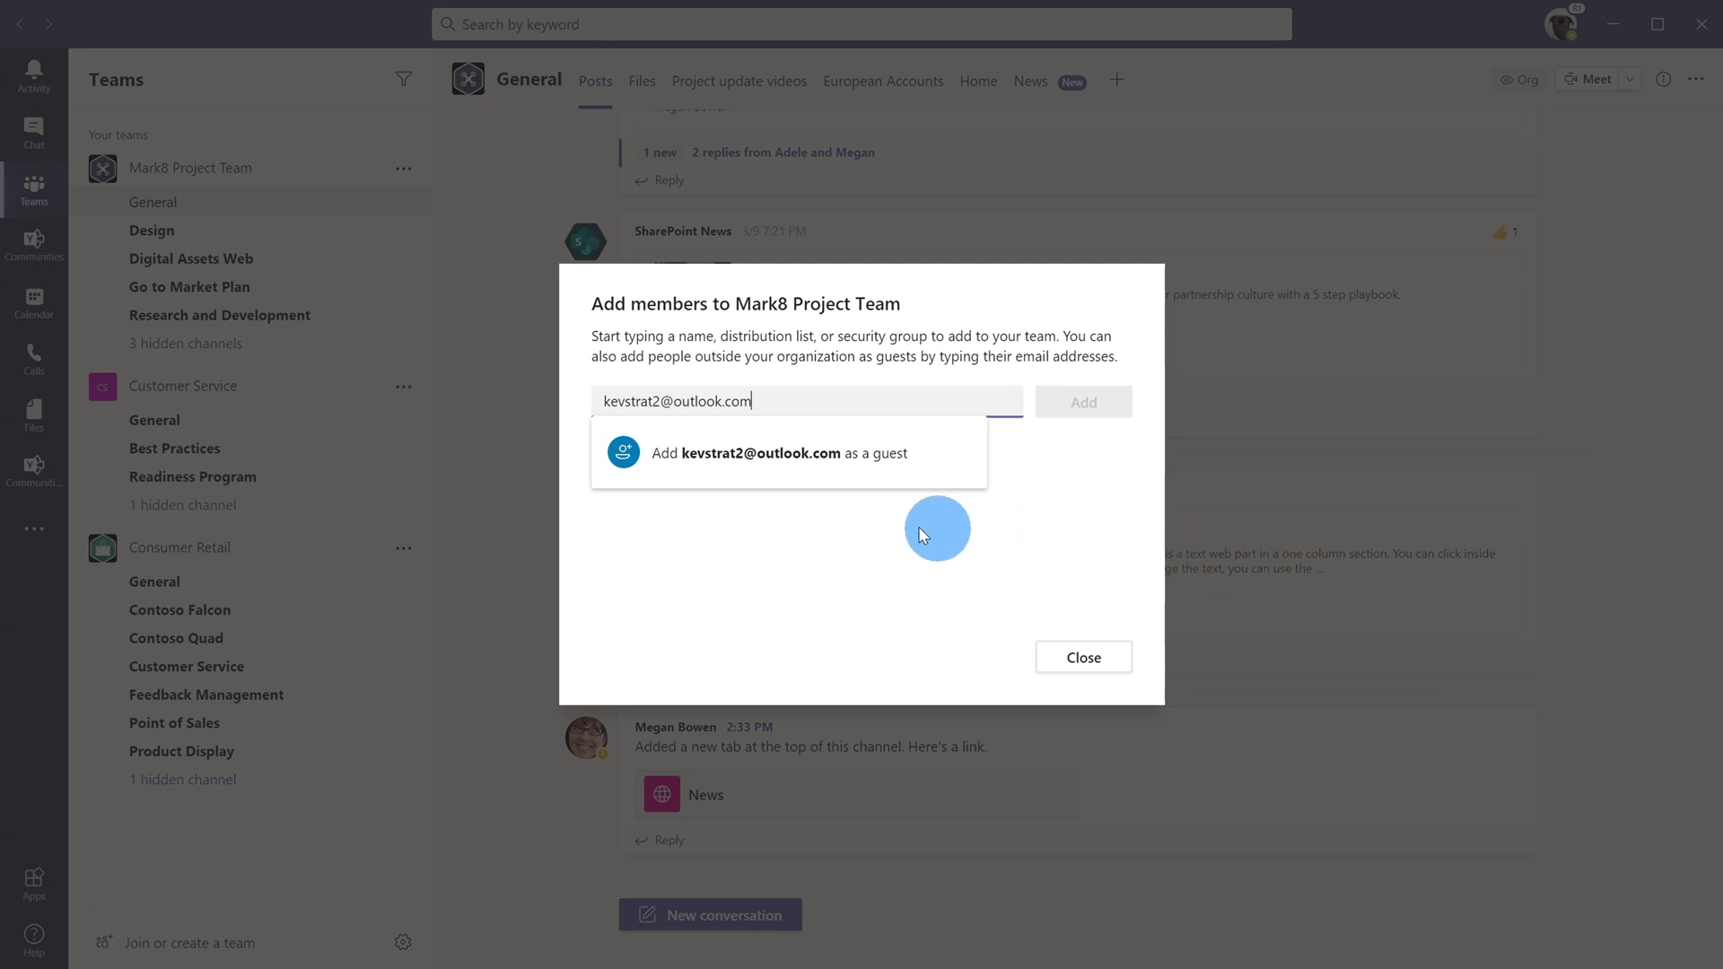
Step: Queue the guest's outlook.com address with 'Add as a guest', then remove the guest chip
{"action": "left_click", "coordinate": [795, 480]}
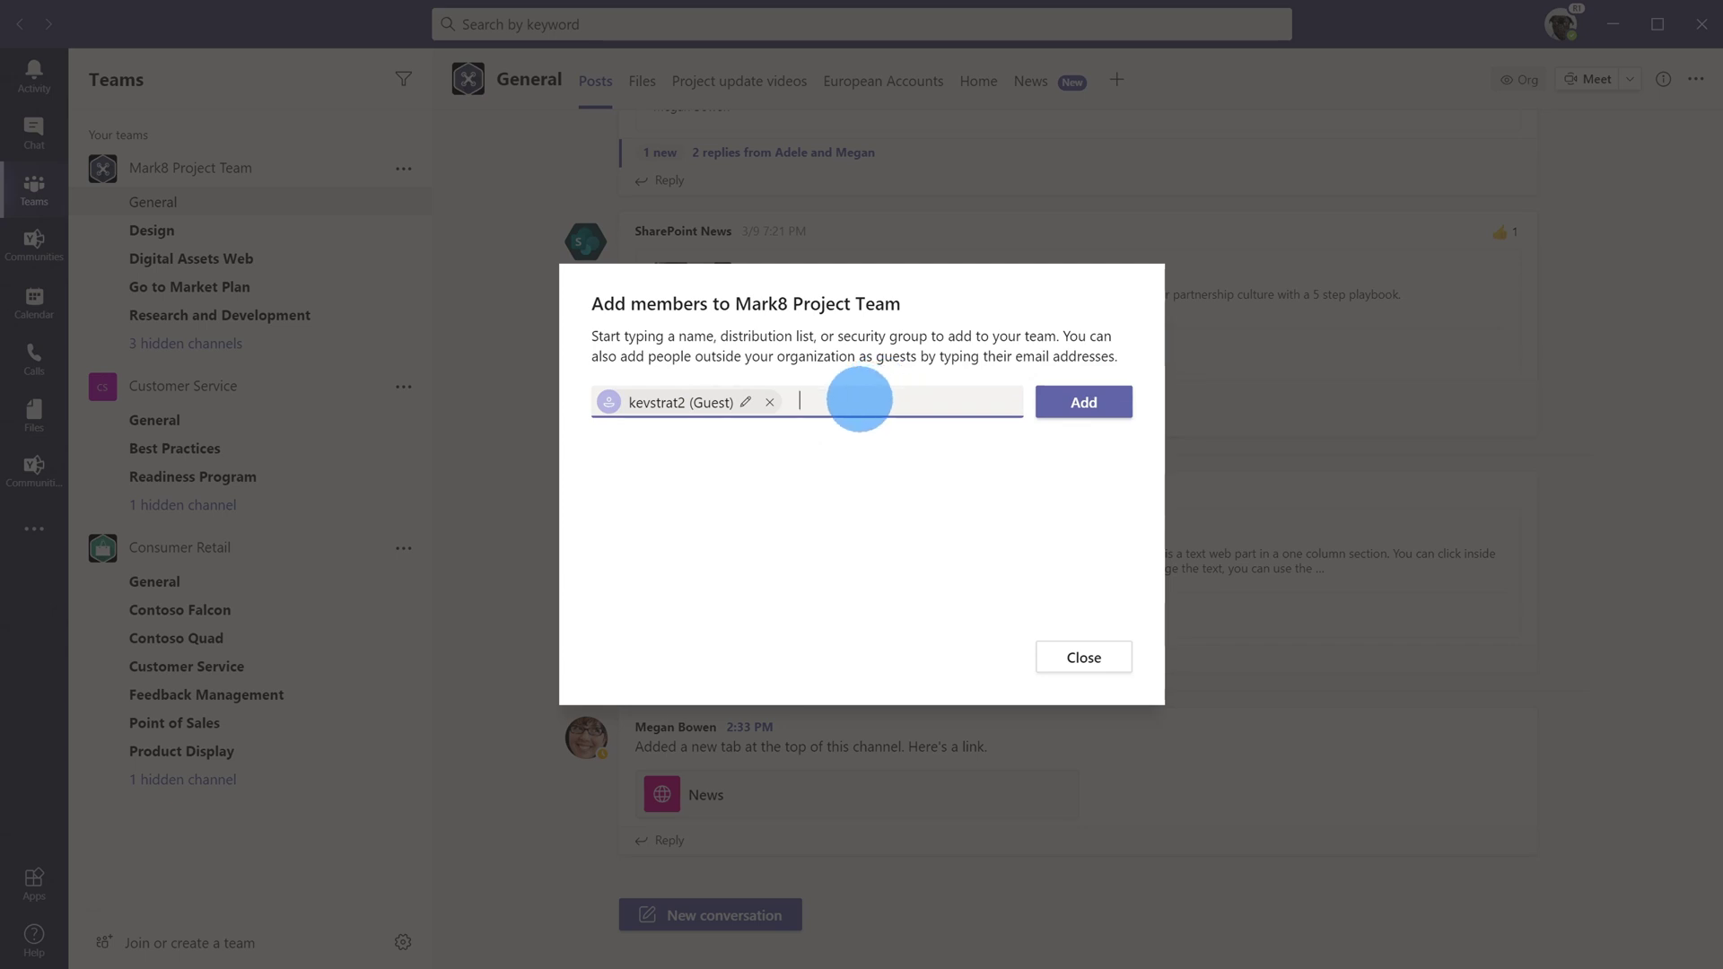
{"action": "key", "text": "BackSpace"}
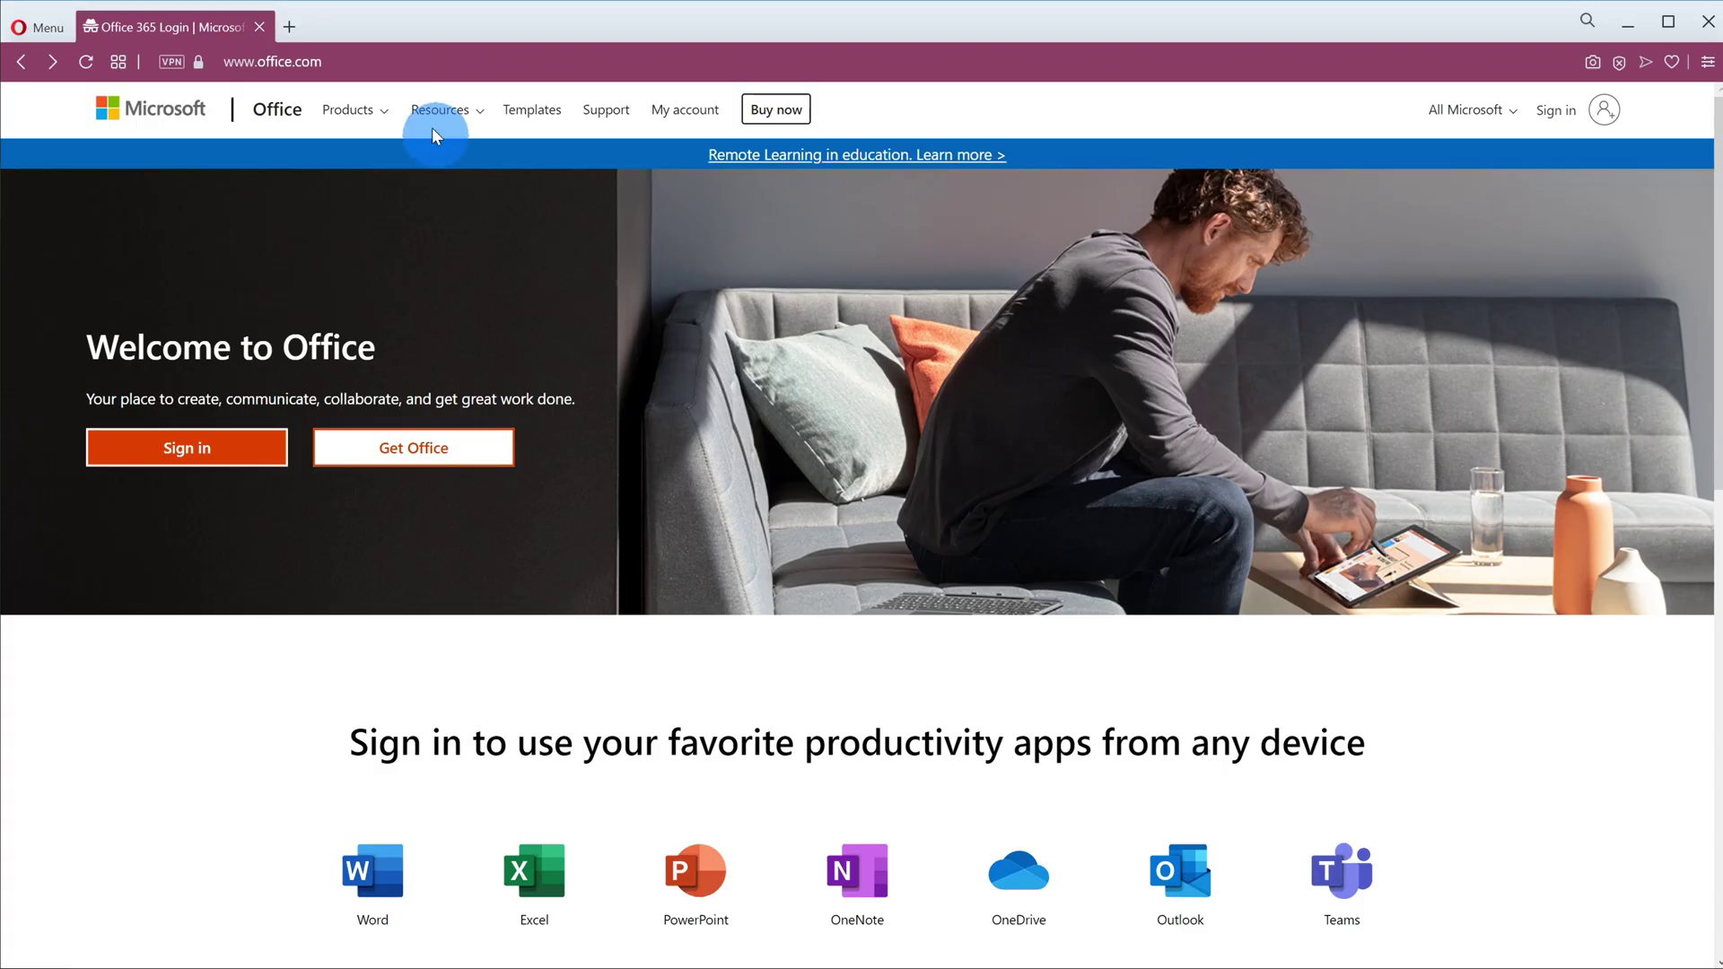
Step: Sign in to Office.com with the admin account and open the Admin app
{"action": "left_click", "coordinate": [427, 52]}
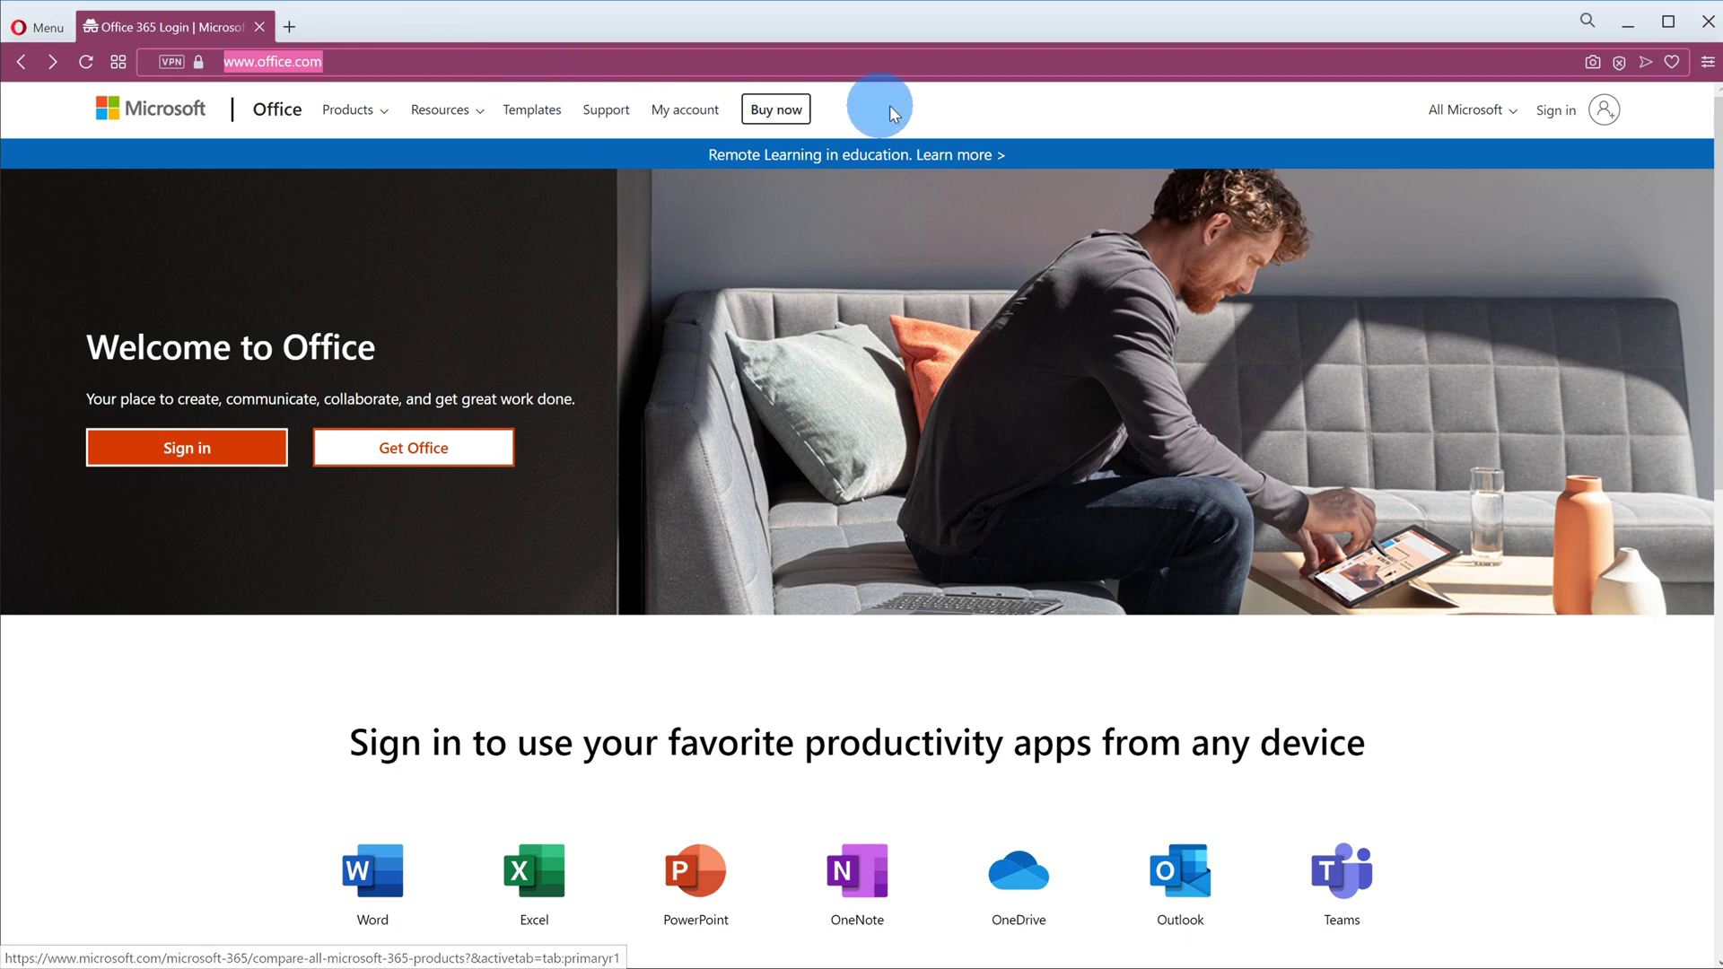
{"action": "left_click", "coordinate": [928, 120]}
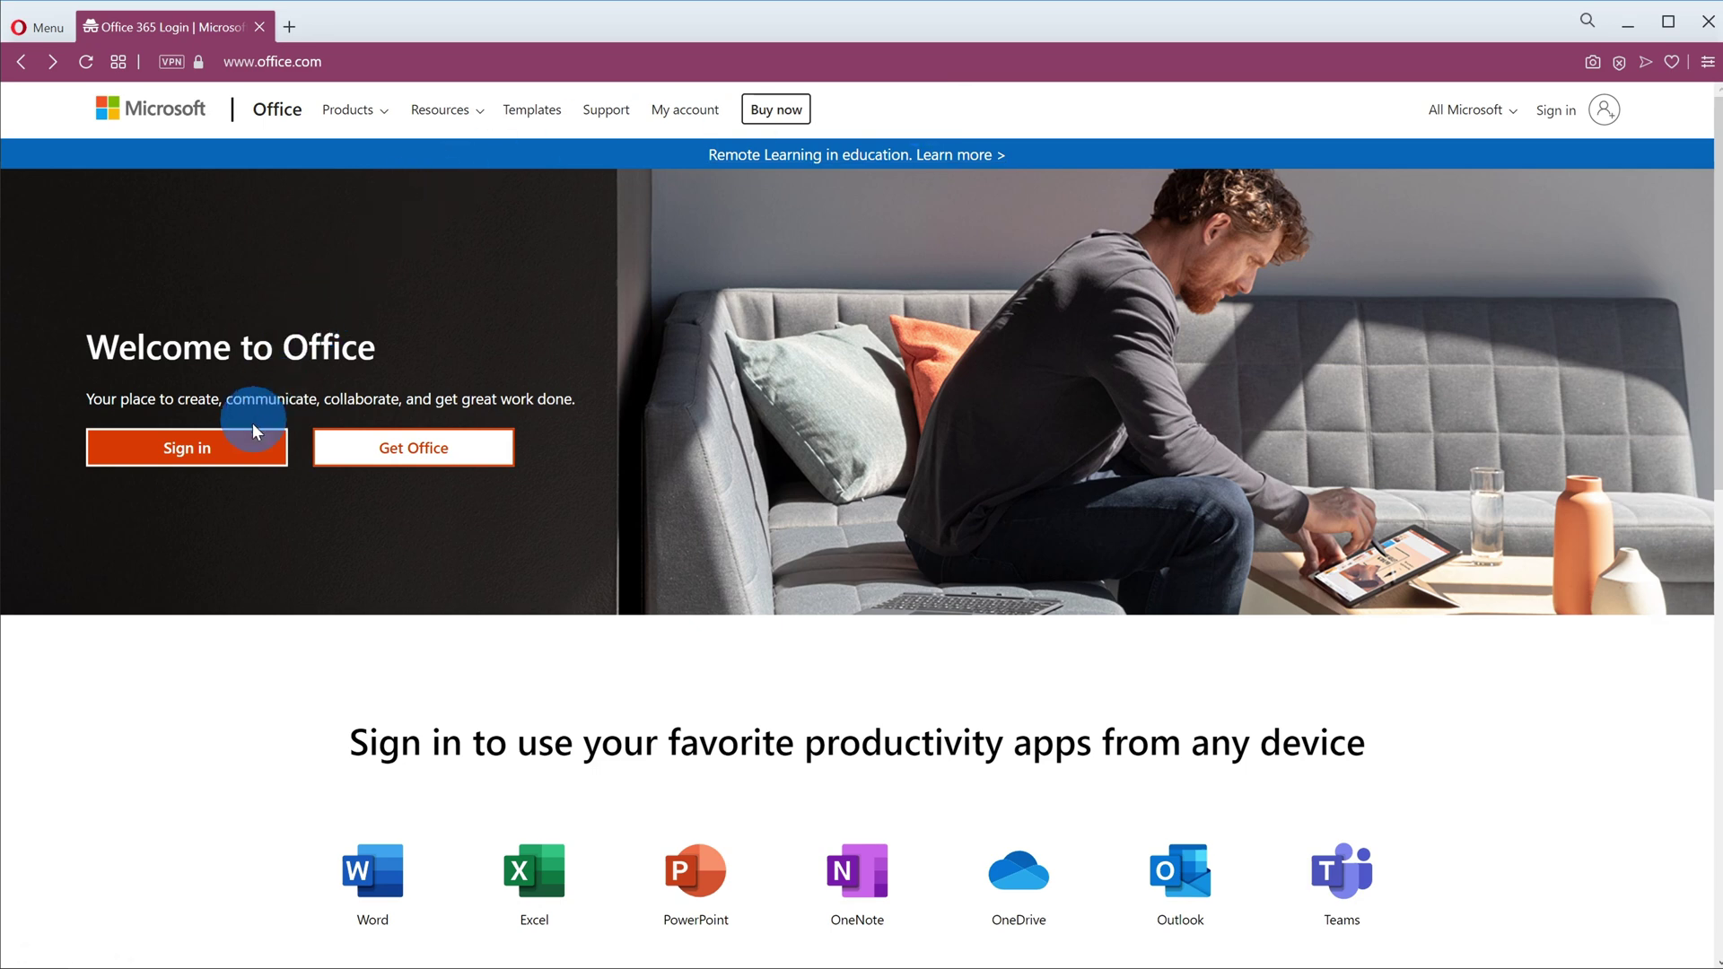
{"action": "left_click", "coordinate": [244, 456]}
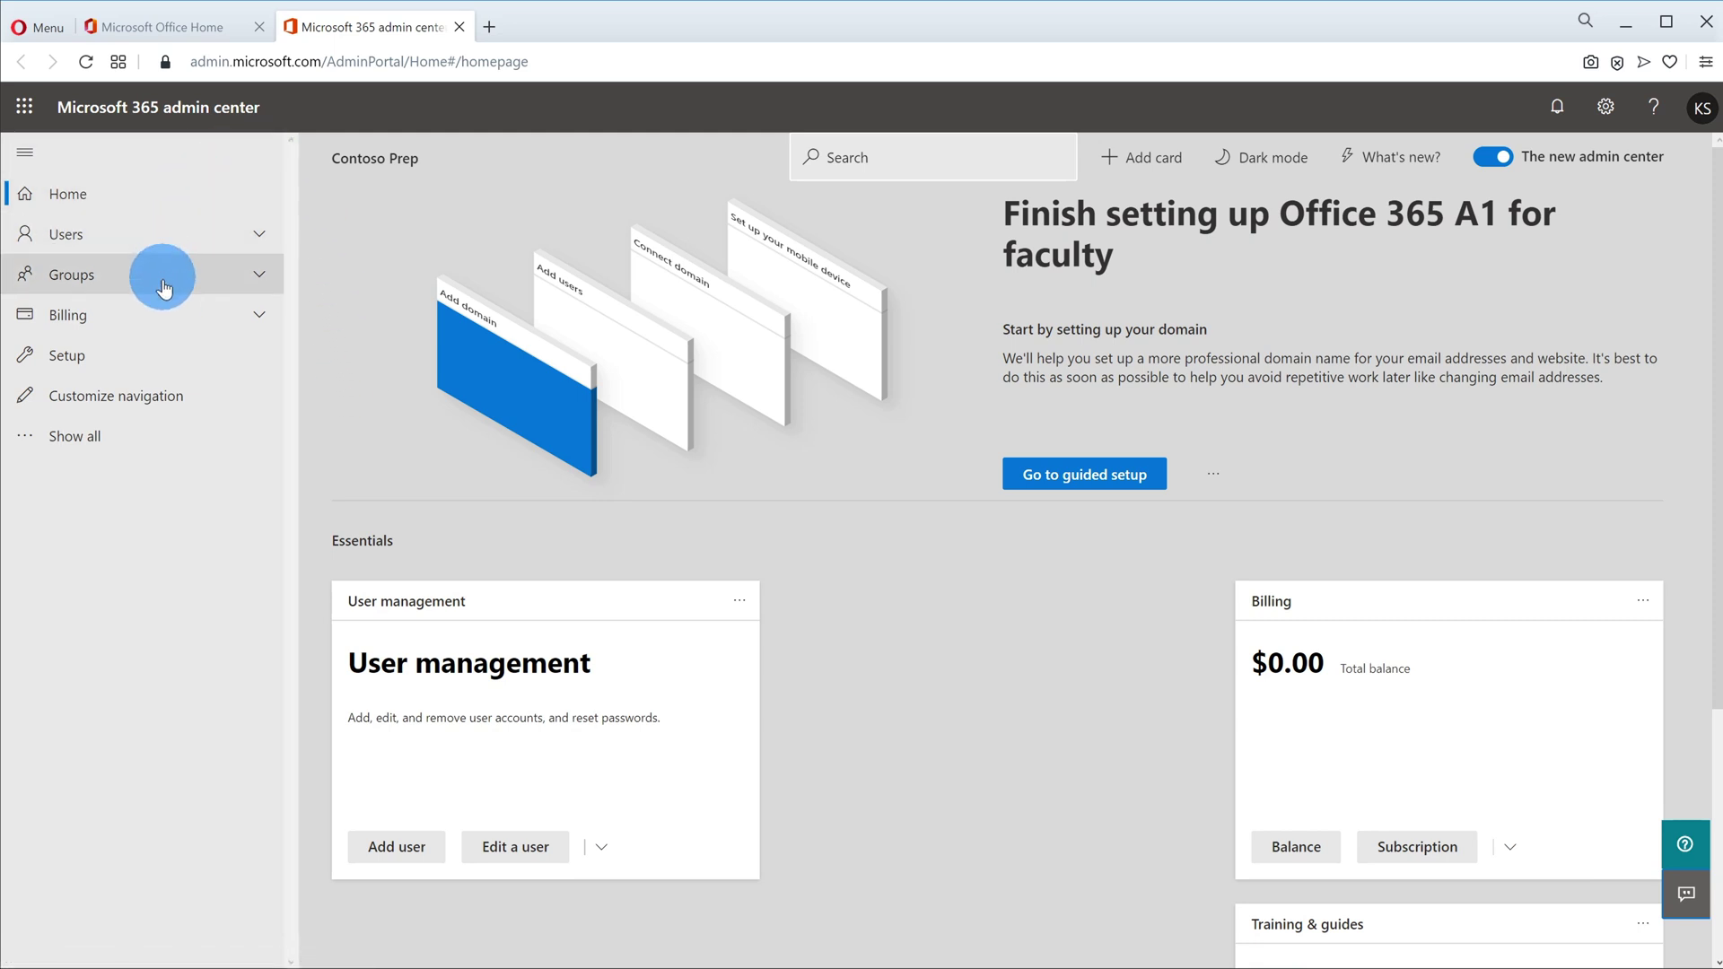
Step: Open the Teams admin center from Show all > Admin centers in the Microsoft 365 admin center
{"action": "left_click", "coordinate": [160, 439]}
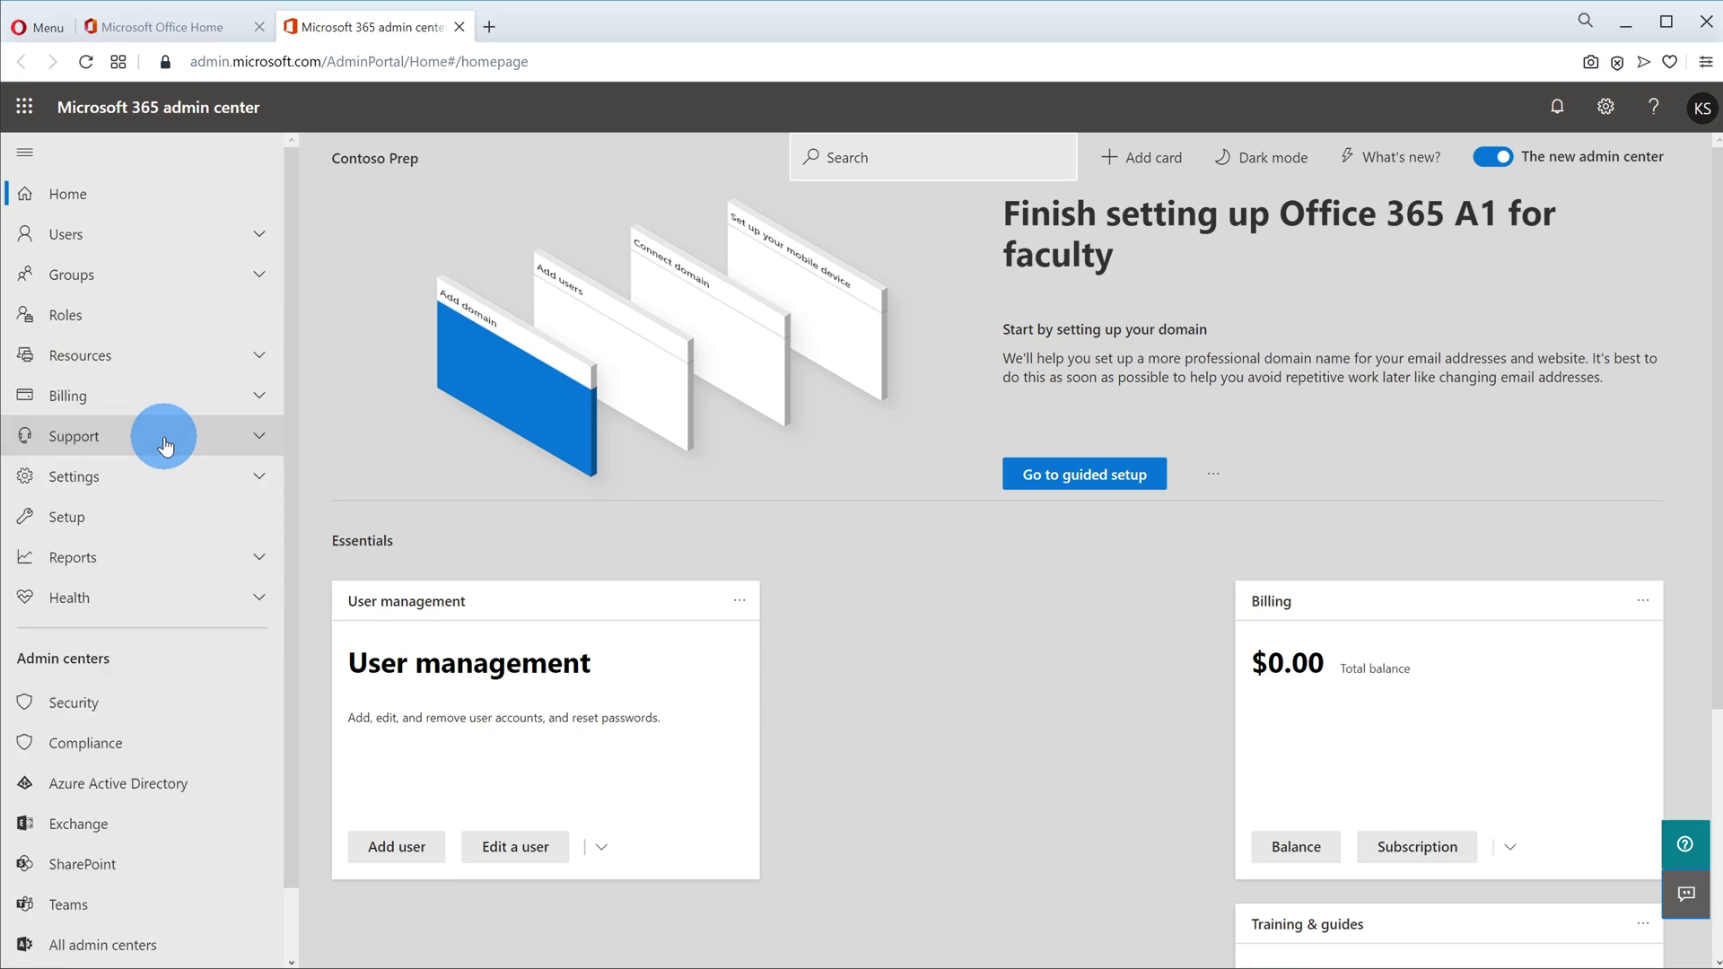
{"action": "scroll", "coordinate": [166, 438], "scroll_direction": "down", "scroll_amount": 2}
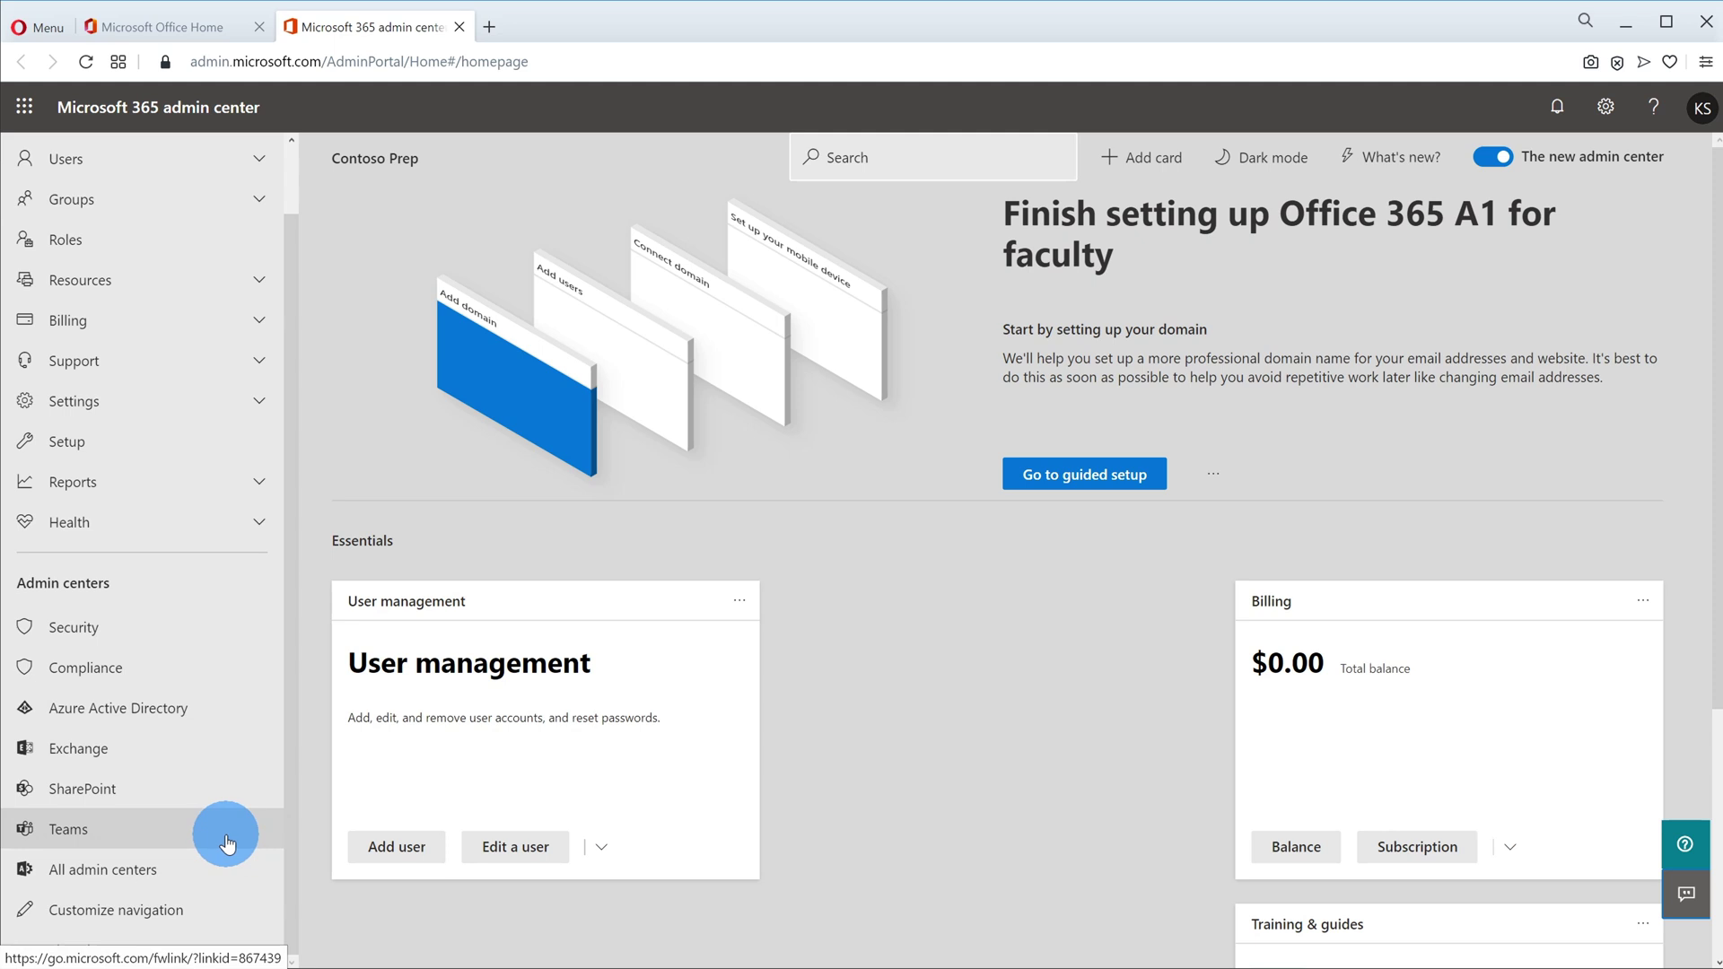
{"action": "left_click", "coordinate": [226, 842]}
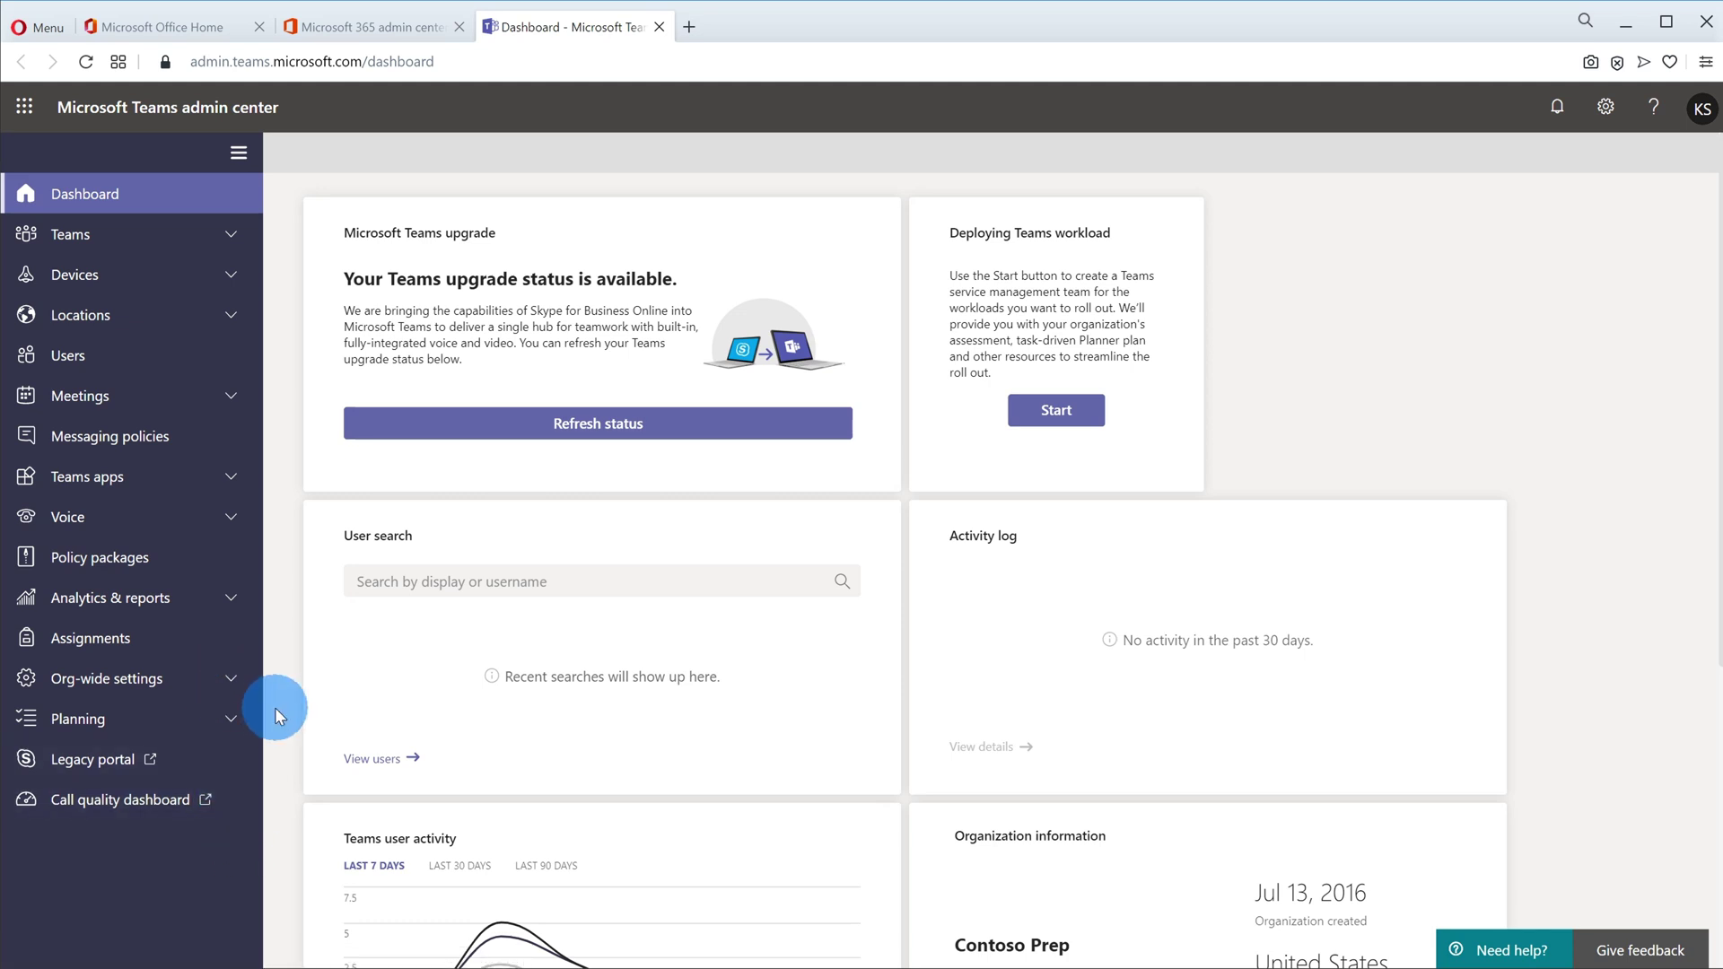
Step: Go to the Guest access page under Org-wide settings
{"action": "left_click", "coordinate": [215, 684]}
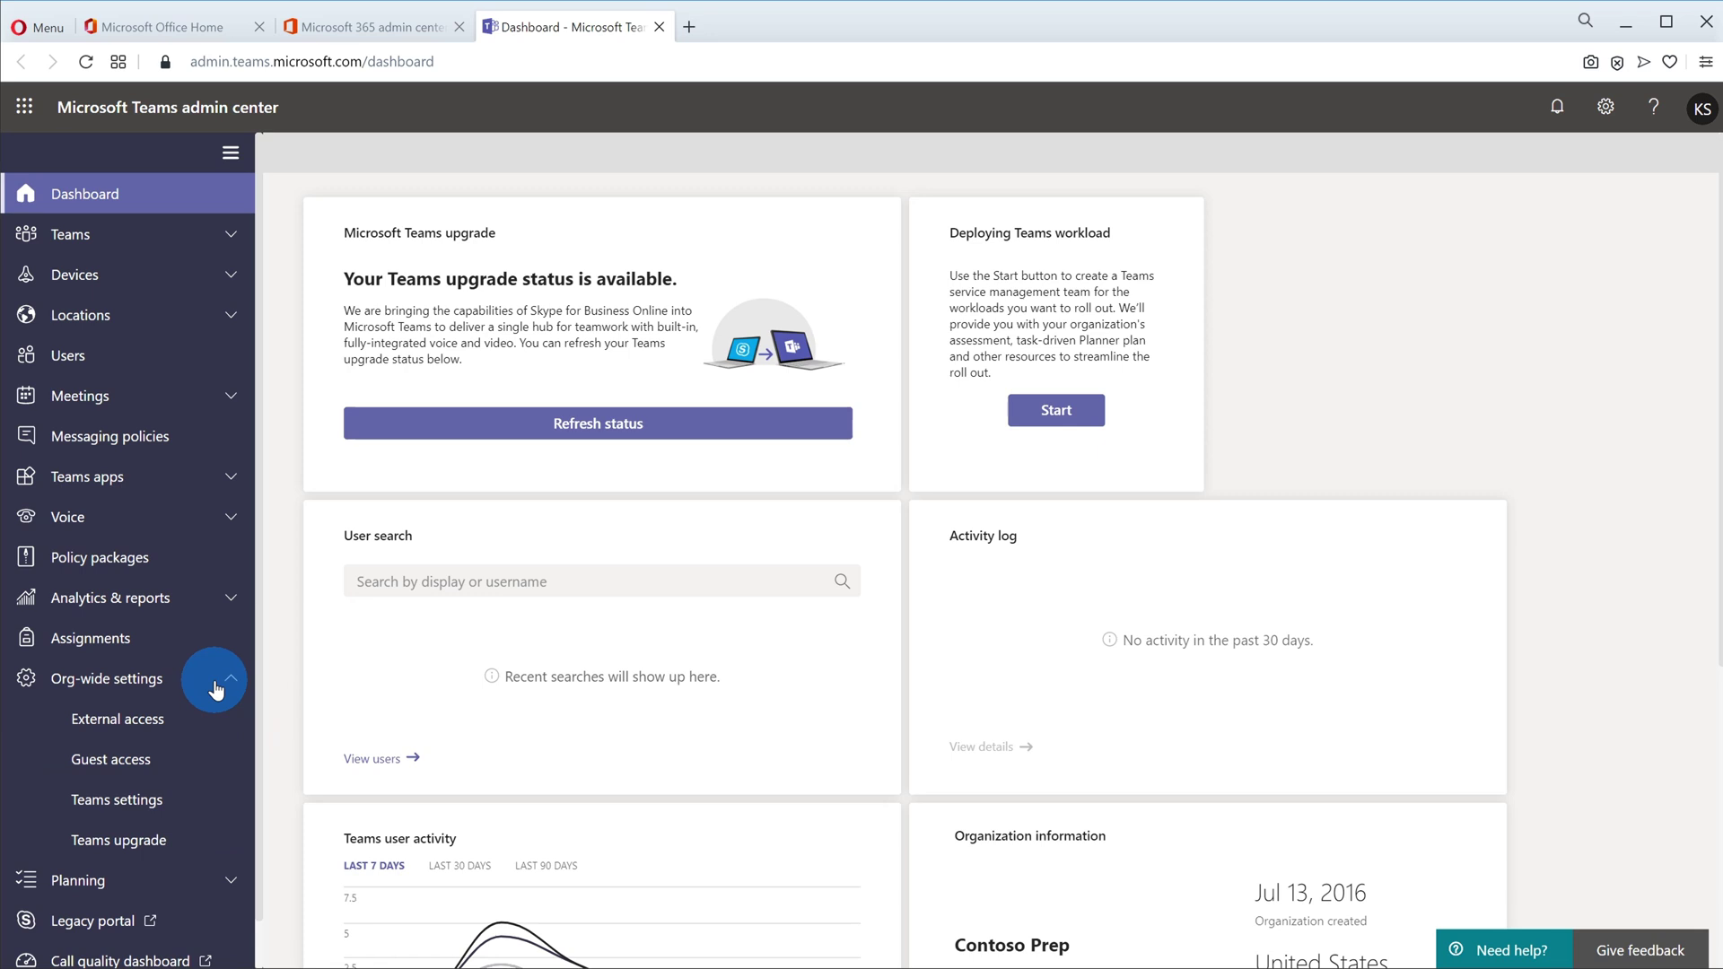
{"action": "left_click", "coordinate": [216, 763]}
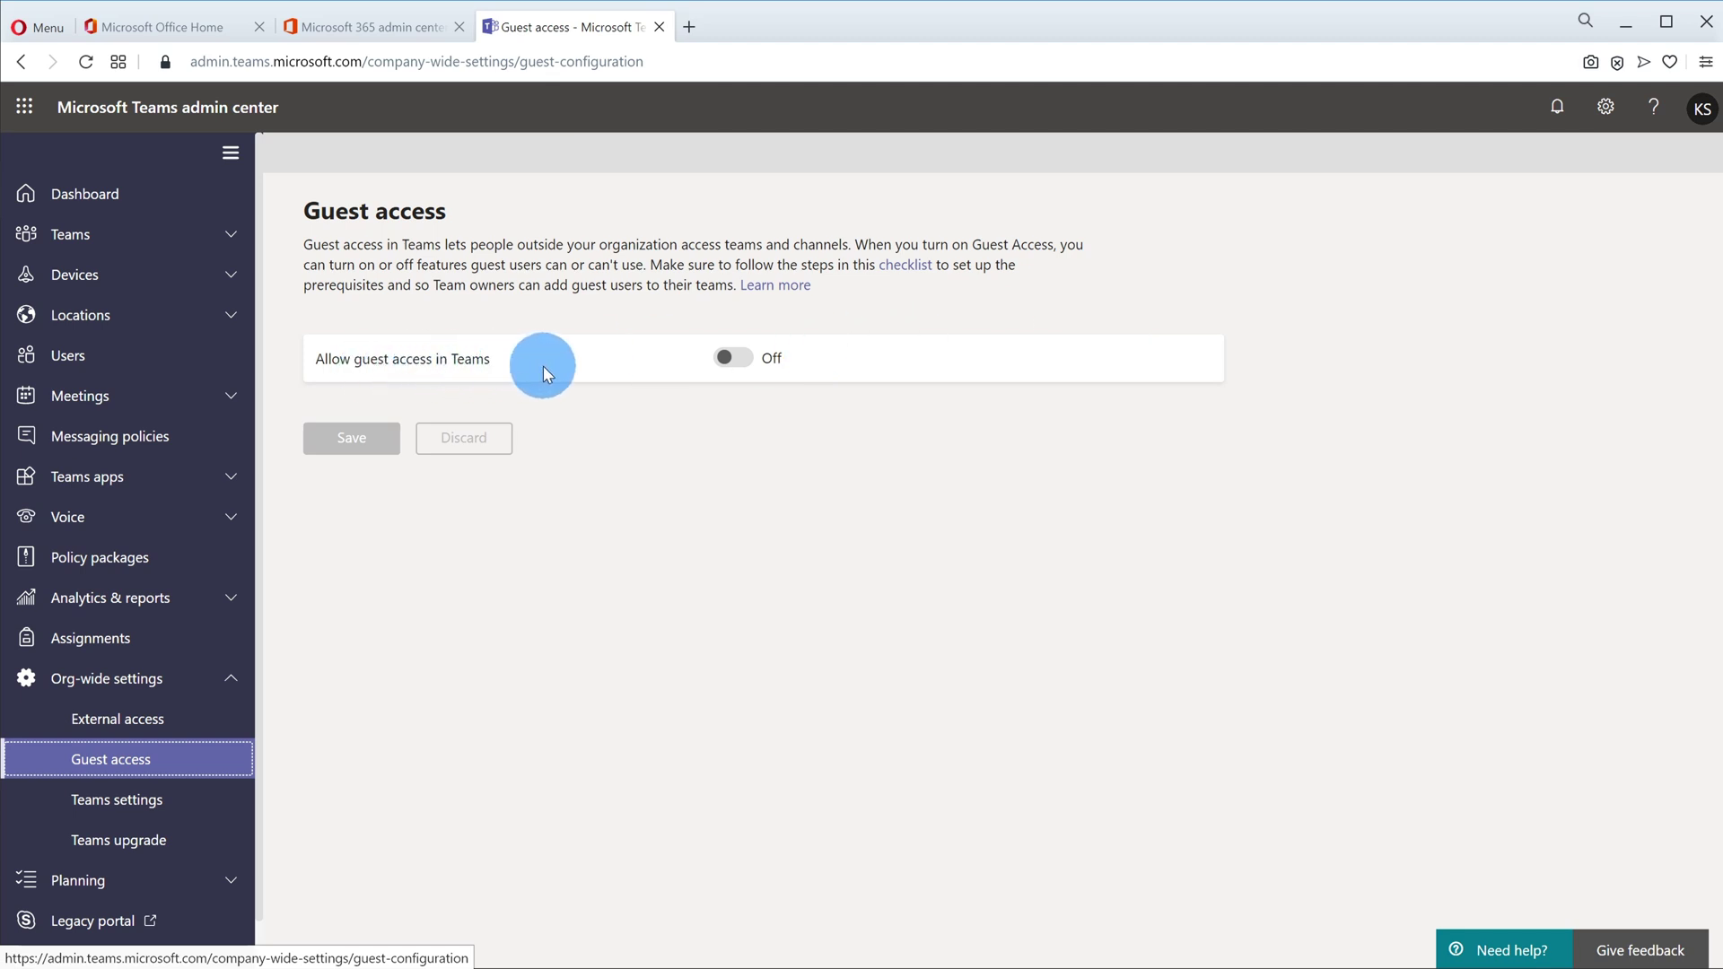
Step: Turn guest access in Teams On, keep calling, meeting and messaging options on, and save
{"action": "left_click", "coordinate": [735, 360]}
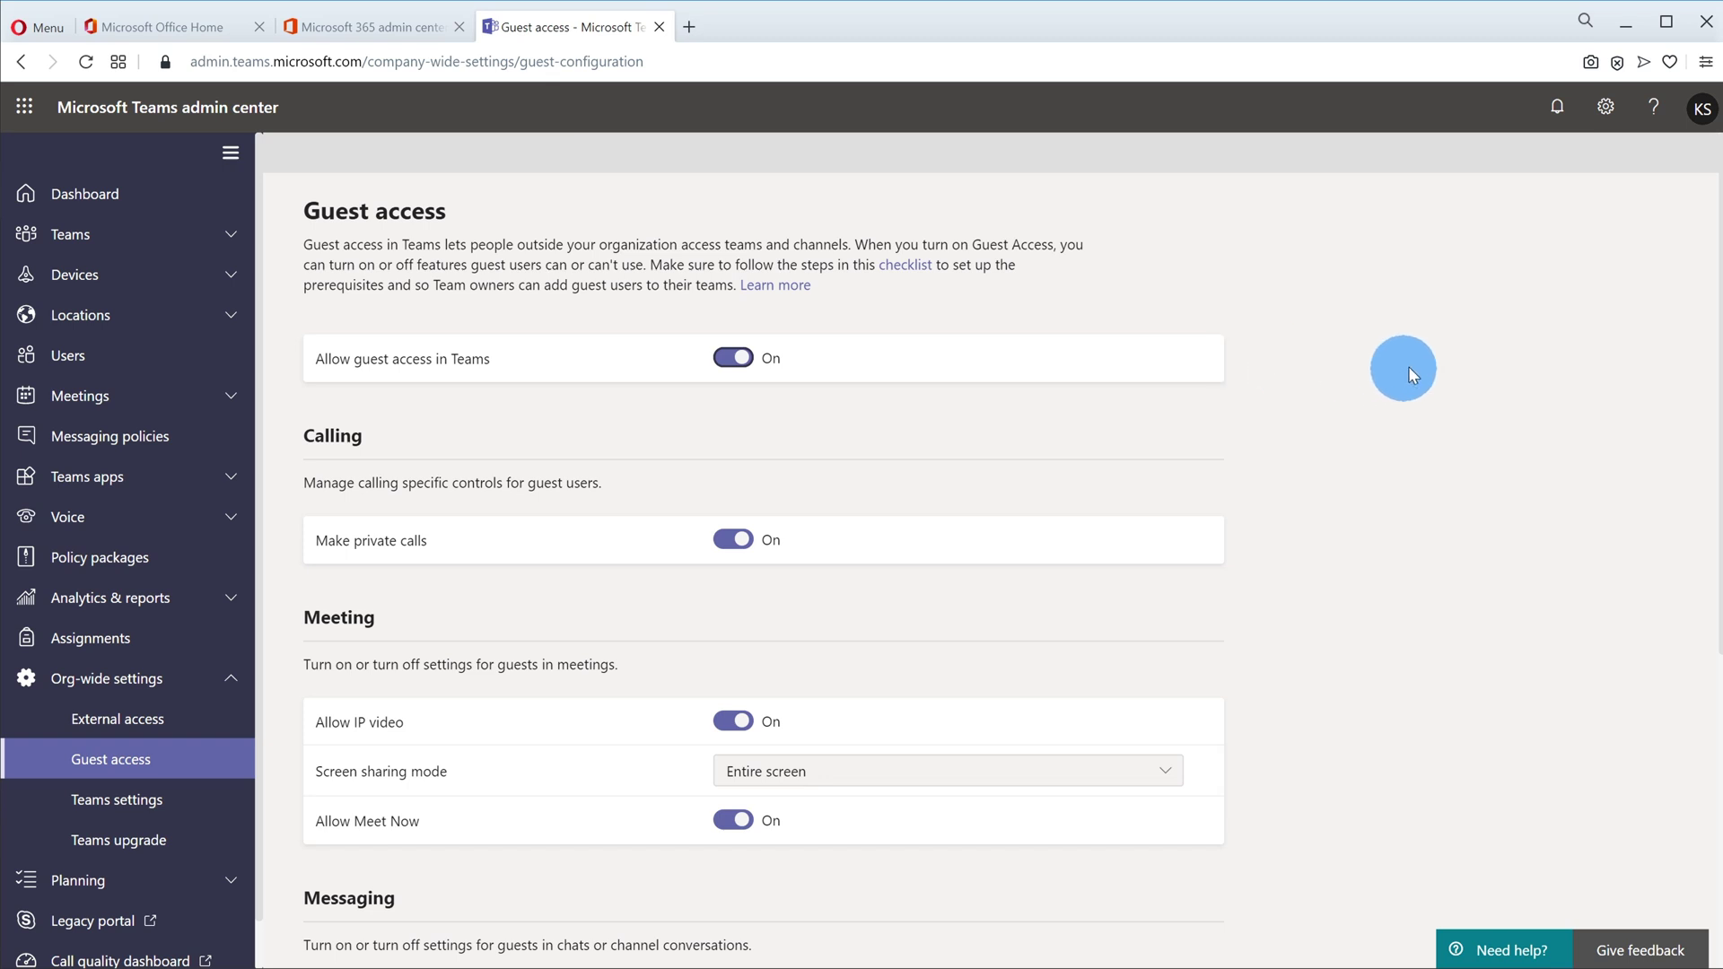
{"action": "middle_click", "coordinate": [1588, 374]}
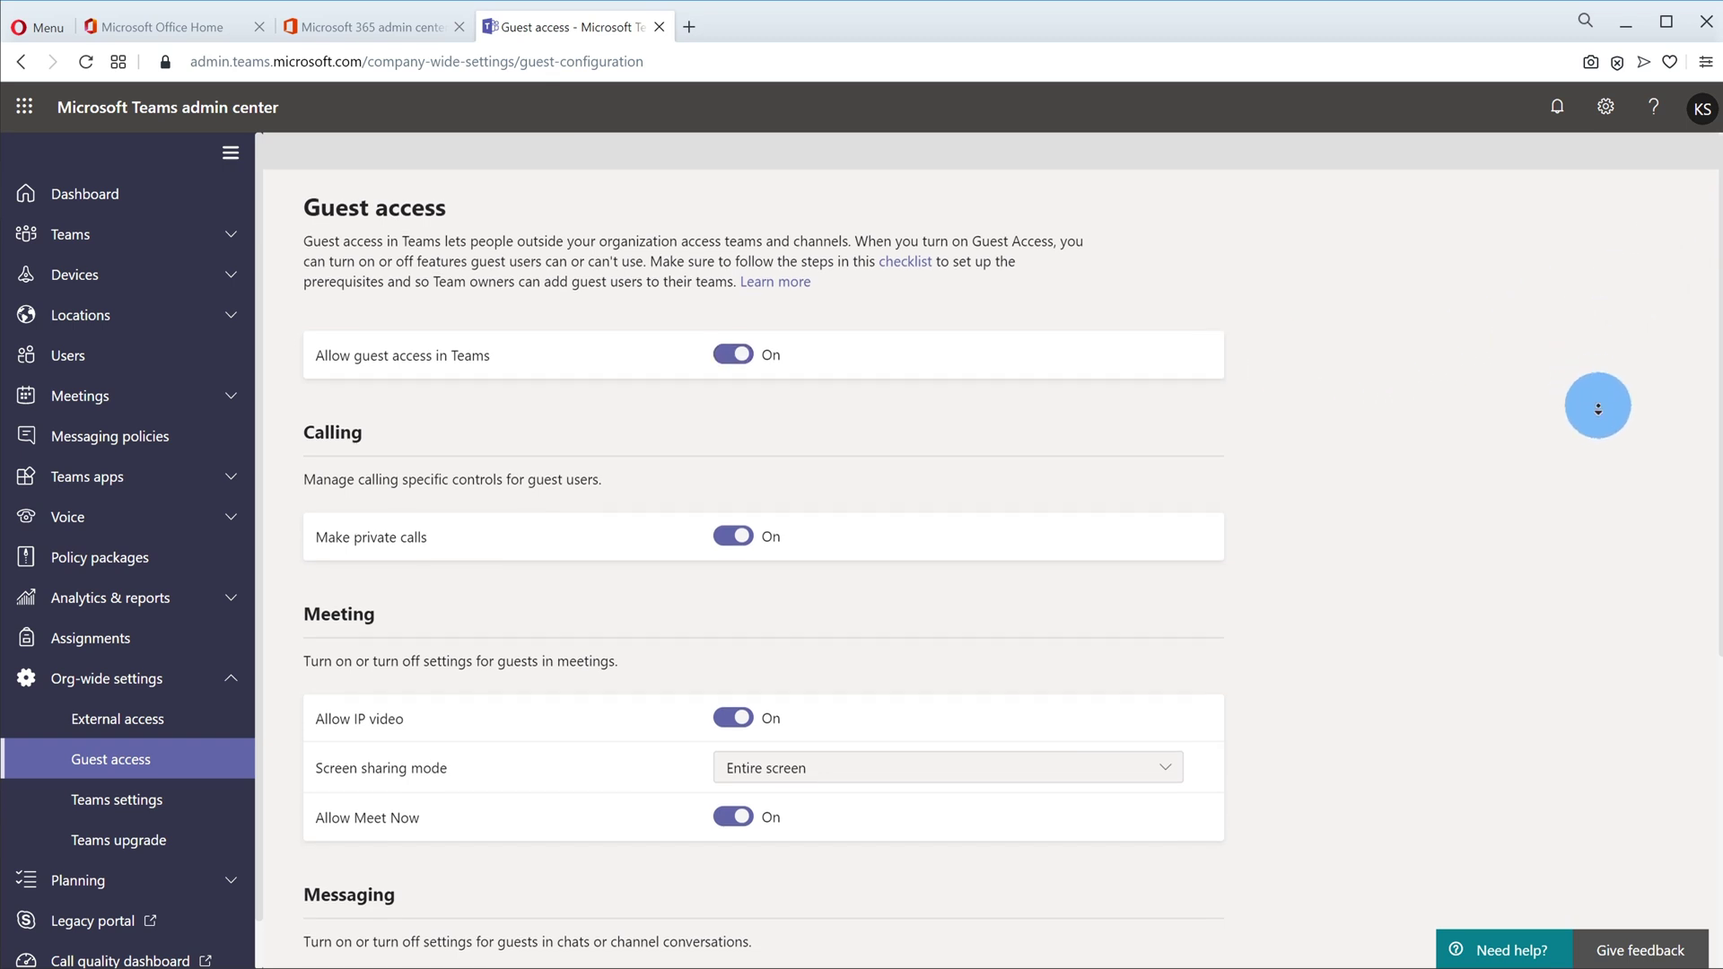
{"action": "left_click", "coordinate": [1406, 409]}
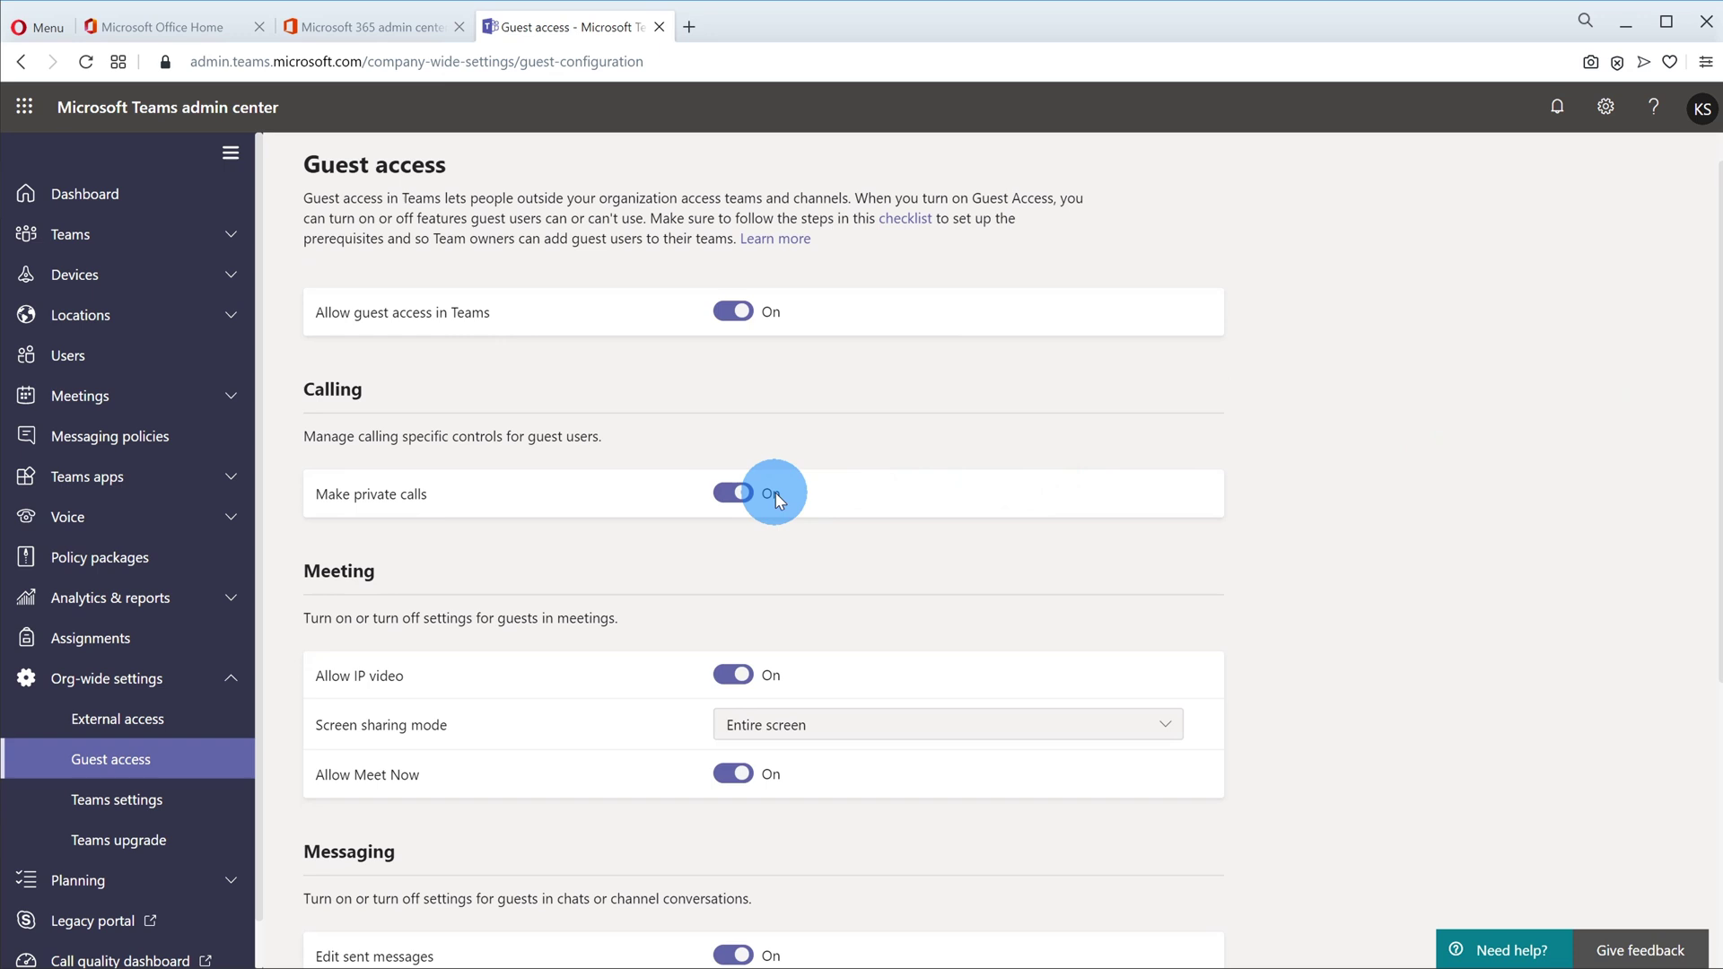
{"action": "scroll", "coordinate": [763, 490], "scroll_direction": "down", "scroll_amount": 2}
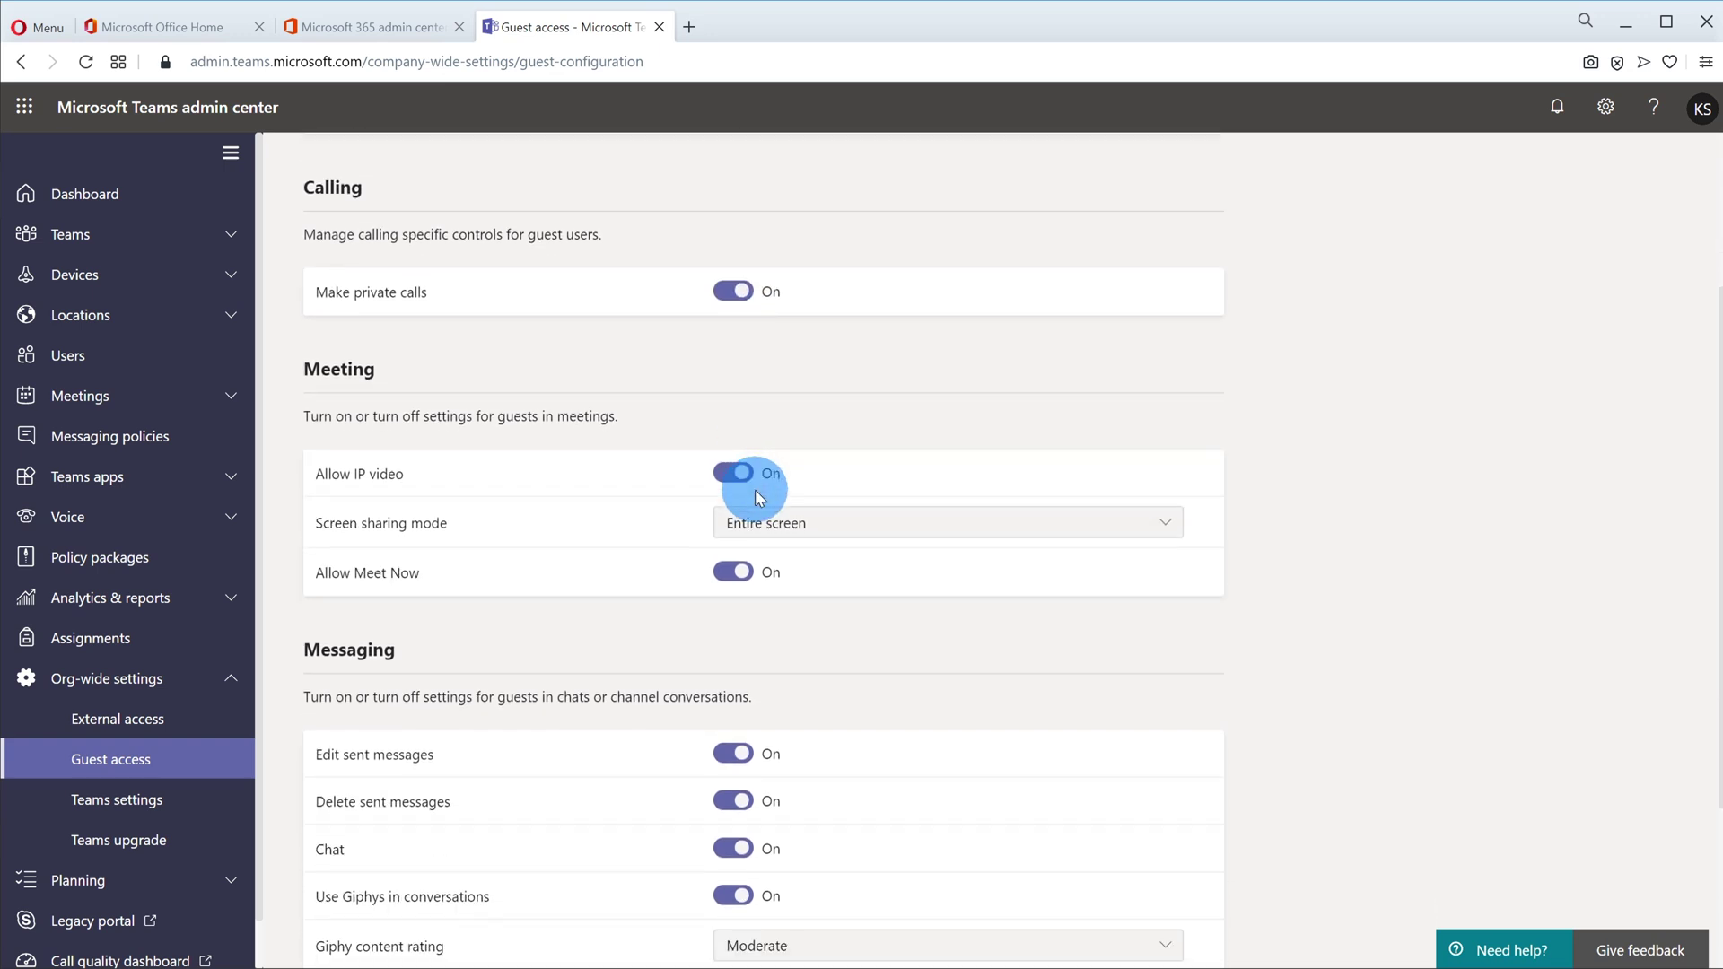
{"action": "scroll", "coordinate": [745, 471], "scroll_direction": "down", "scroll_amount": 2}
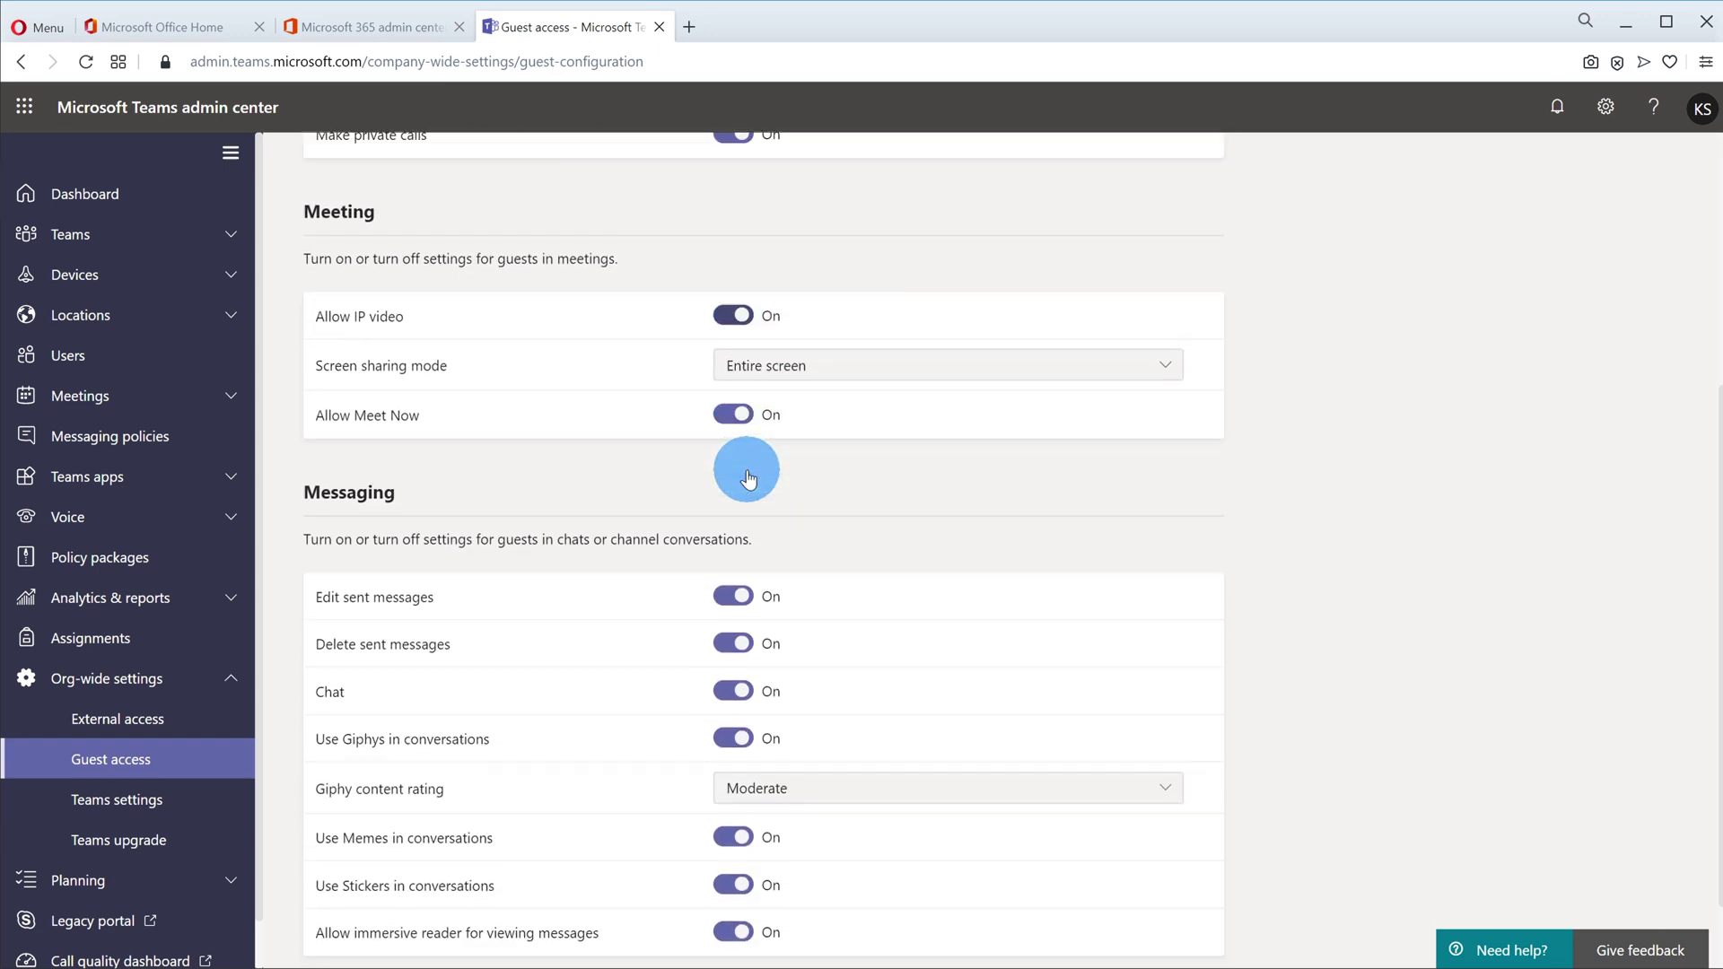
{"action": "scroll", "coordinate": [749, 477], "scroll_direction": "down", "scroll_amount": 1}
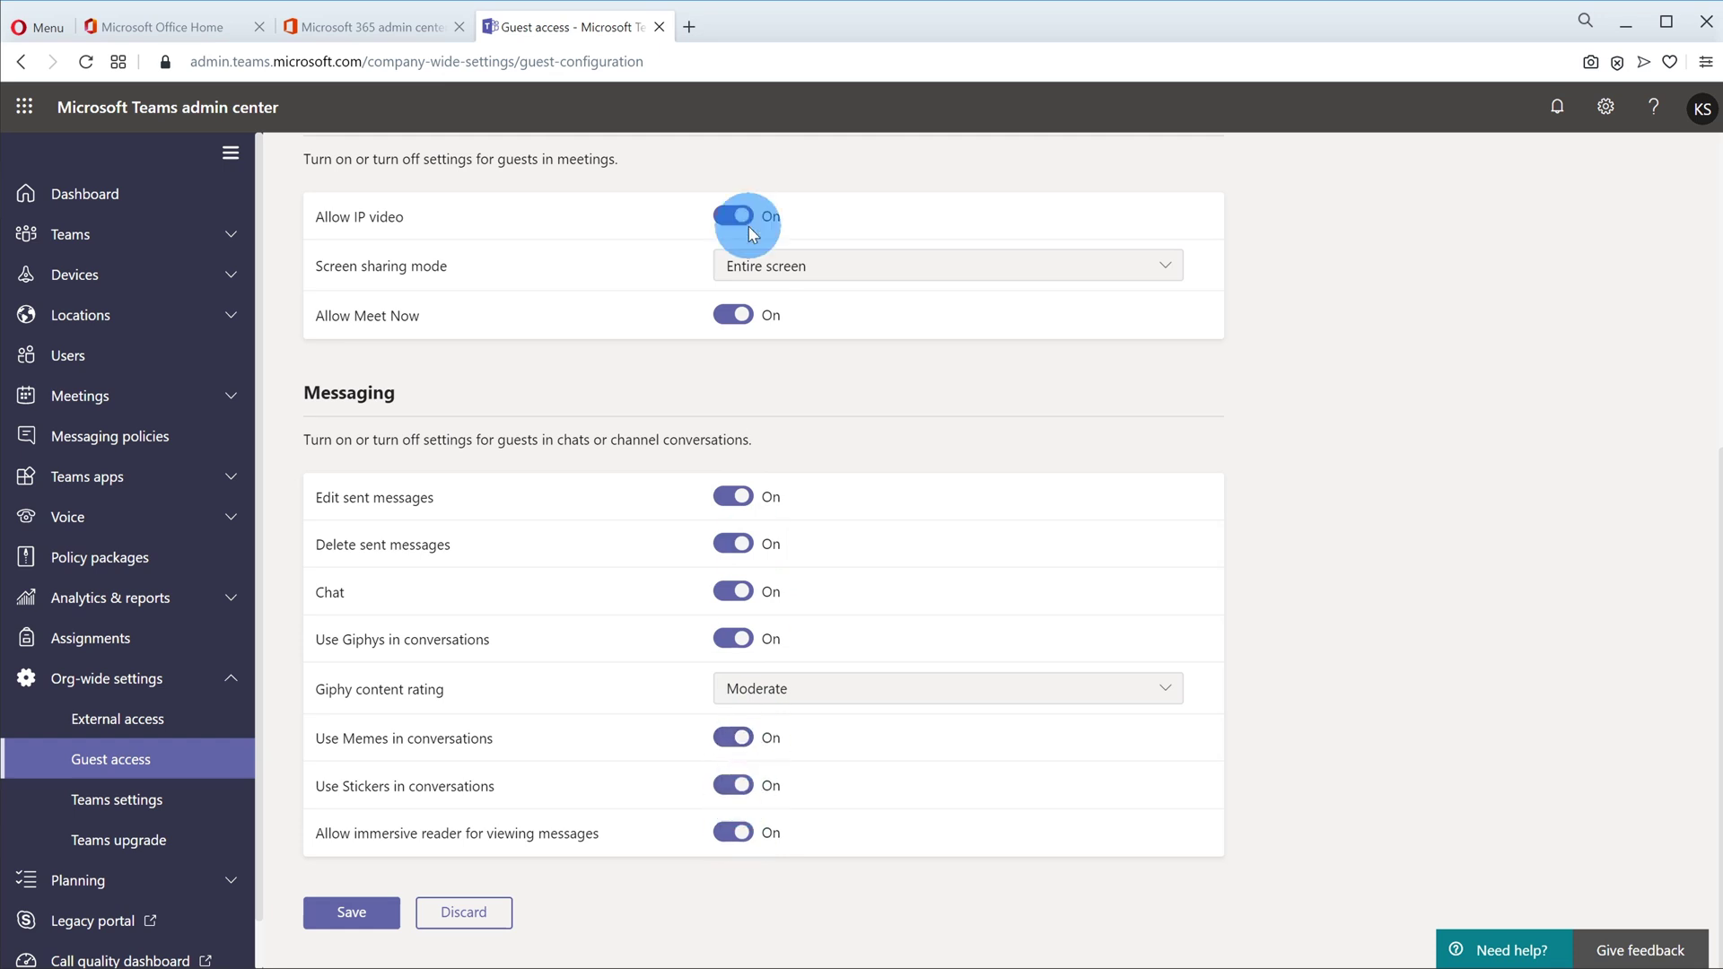
{"action": "scroll", "coordinate": [758, 620], "scroll_direction": "up", "scroll_amount": 2}
{"action": "scroll", "coordinate": [759, 619], "scroll_direction": "up", "scroll_amount": 4}
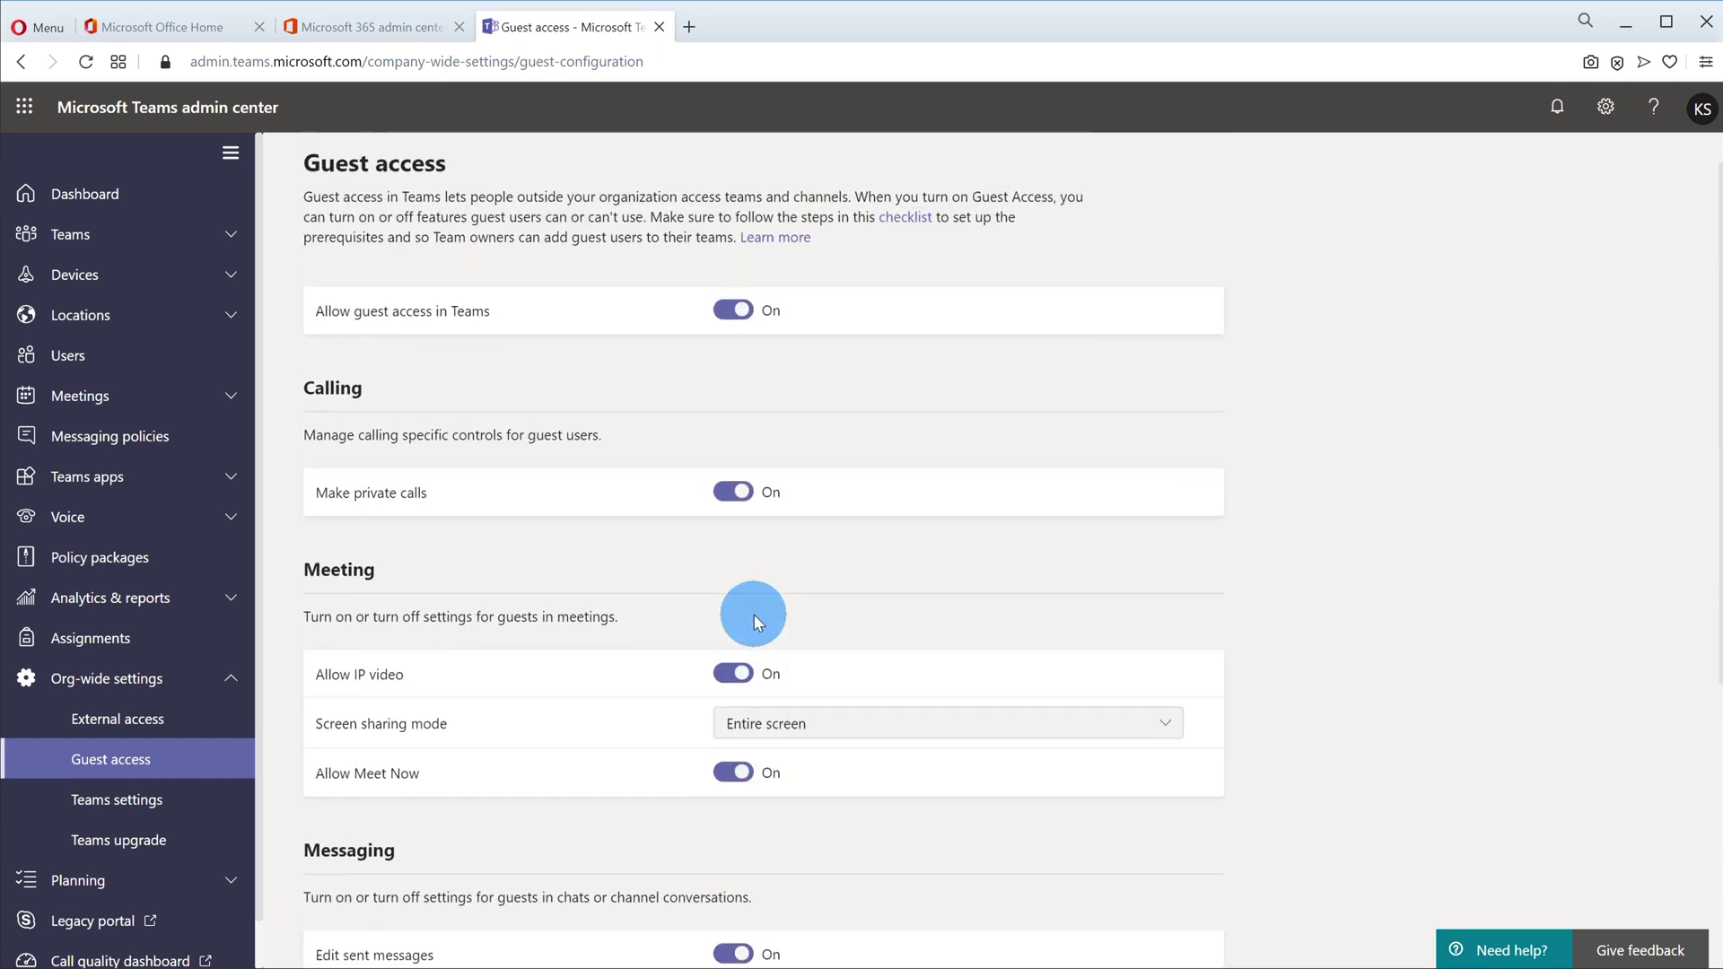
{"action": "scroll", "coordinate": [756, 617], "scroll_direction": "down", "scroll_amount": 6}
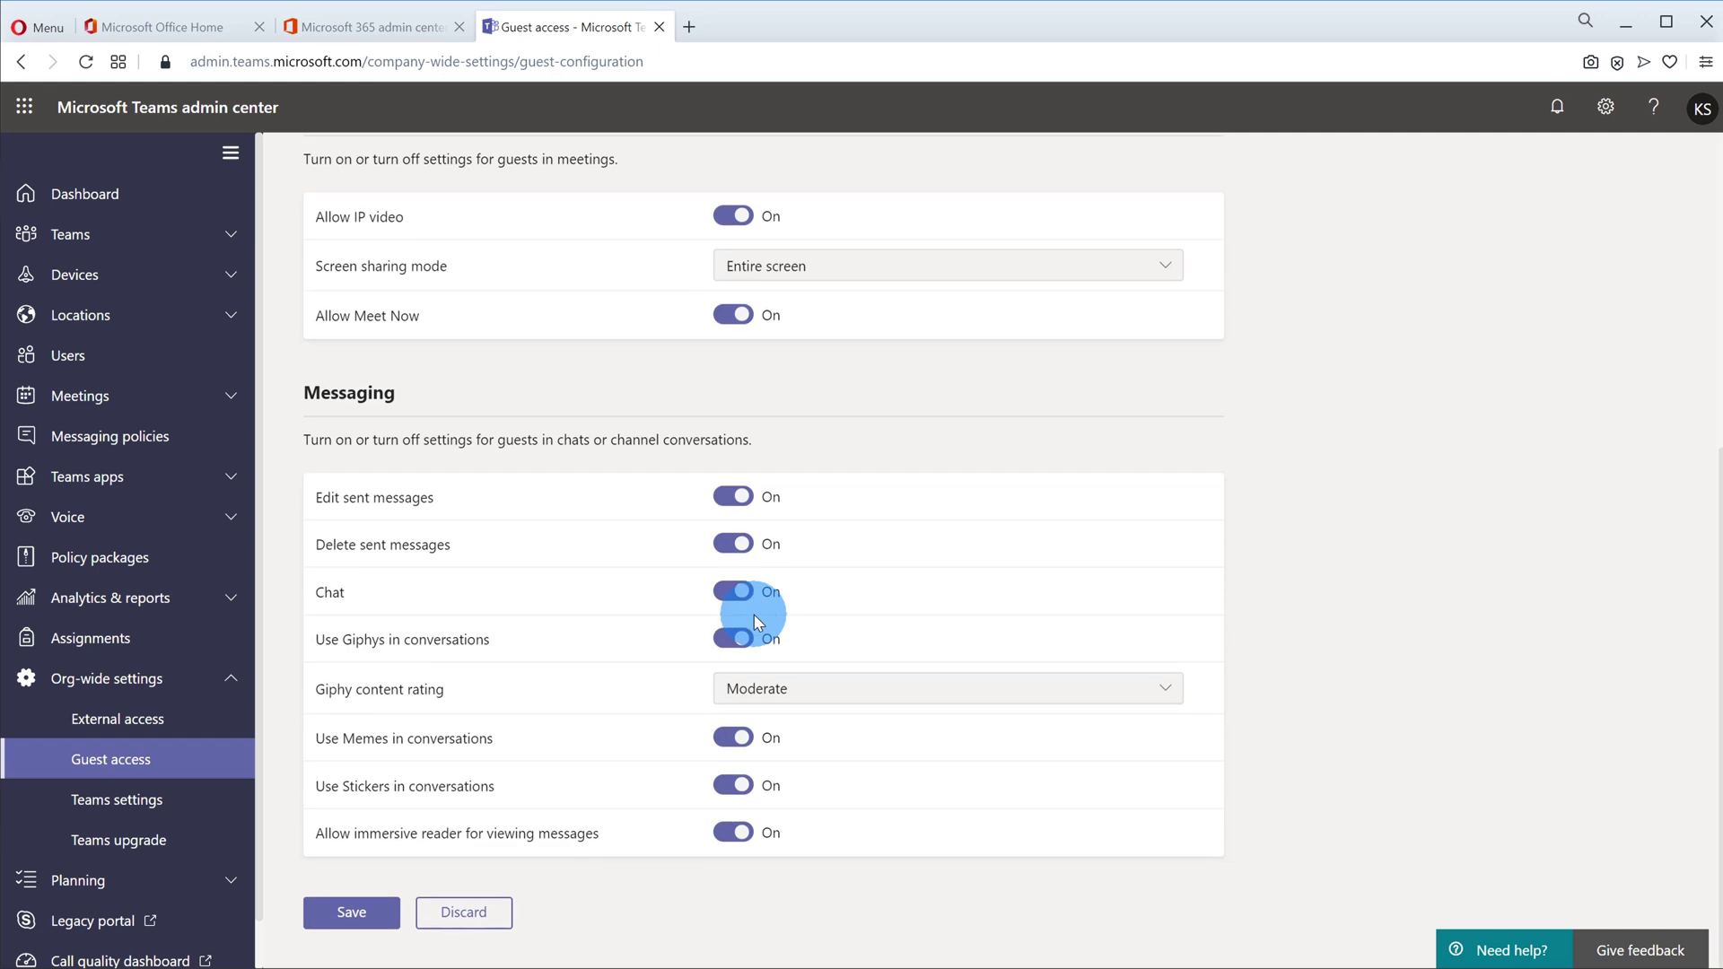
{"action": "left_click", "coordinate": [363, 917]}
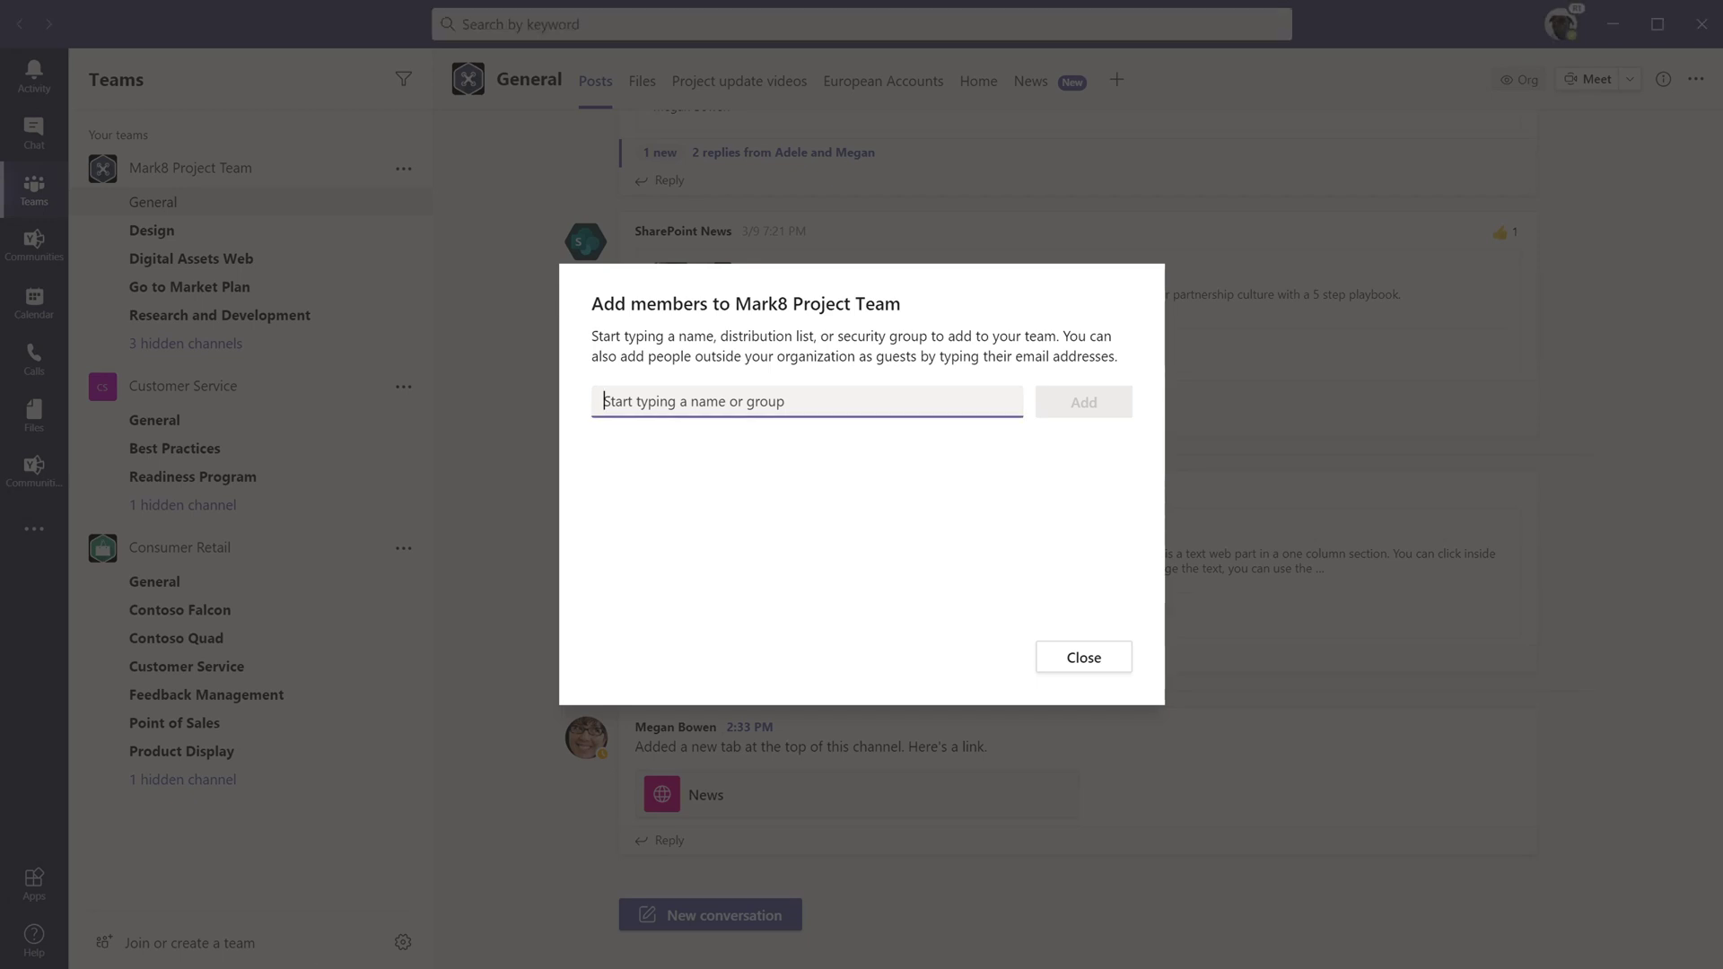
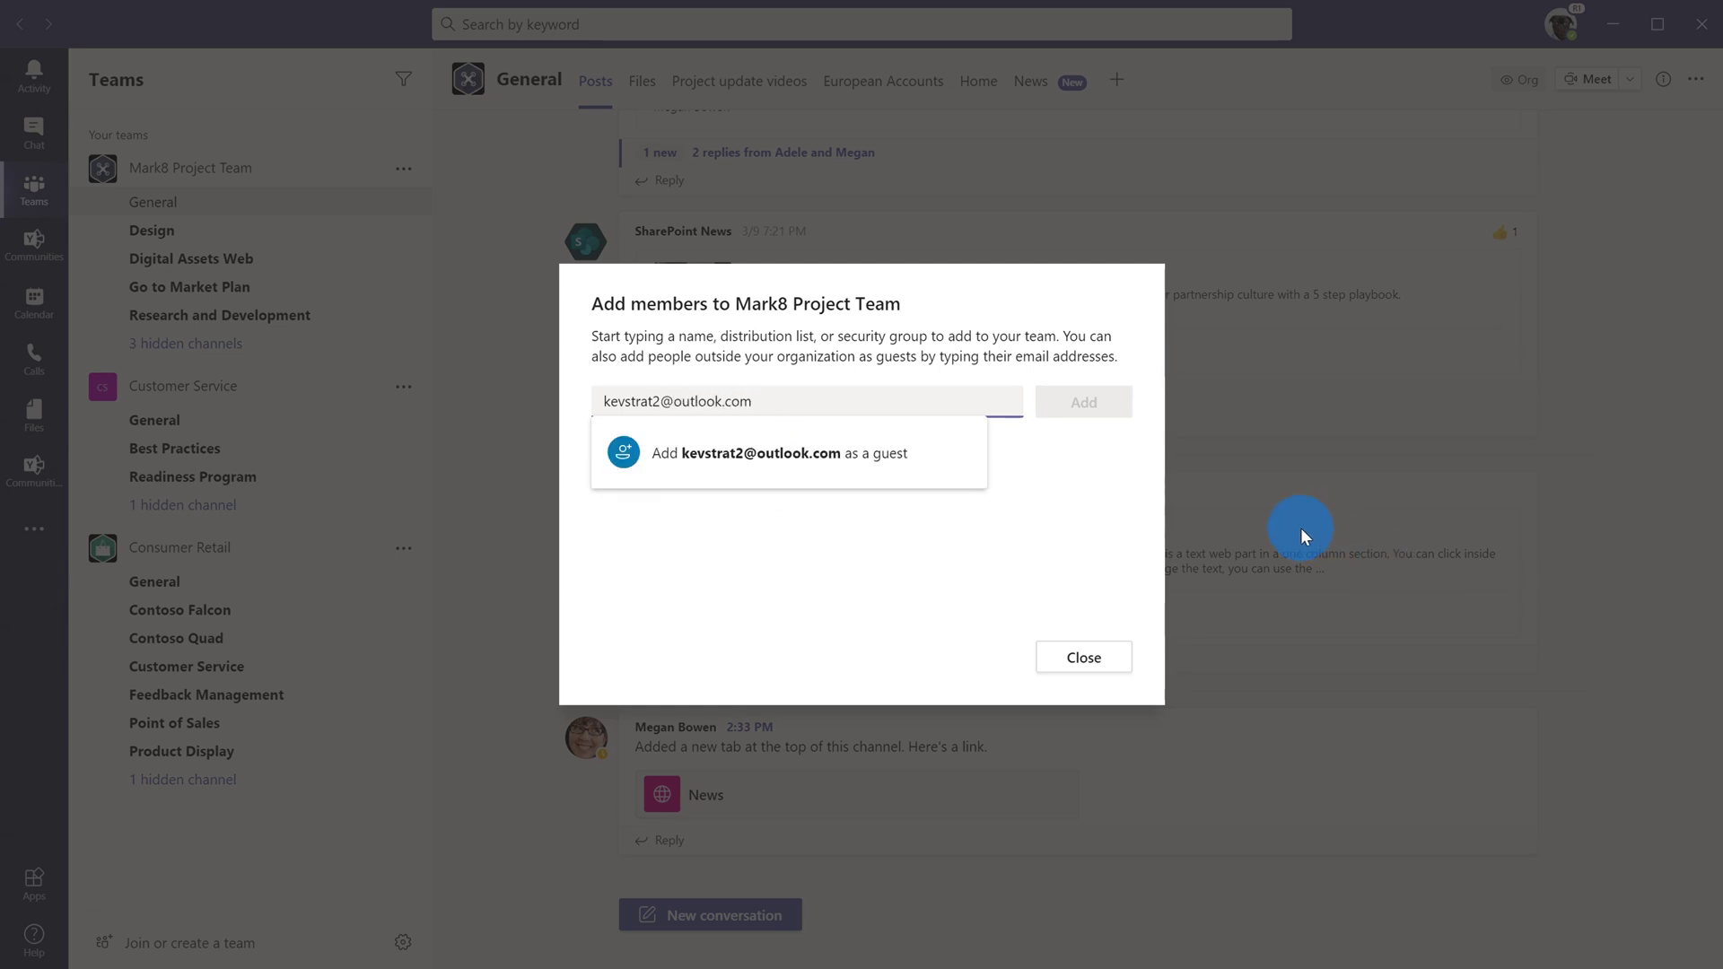
Step: Add the guest's outlook.com address to Mark8 Project Team as a guest, then close the dialog
{"action": "left_click", "coordinate": [948, 452]}
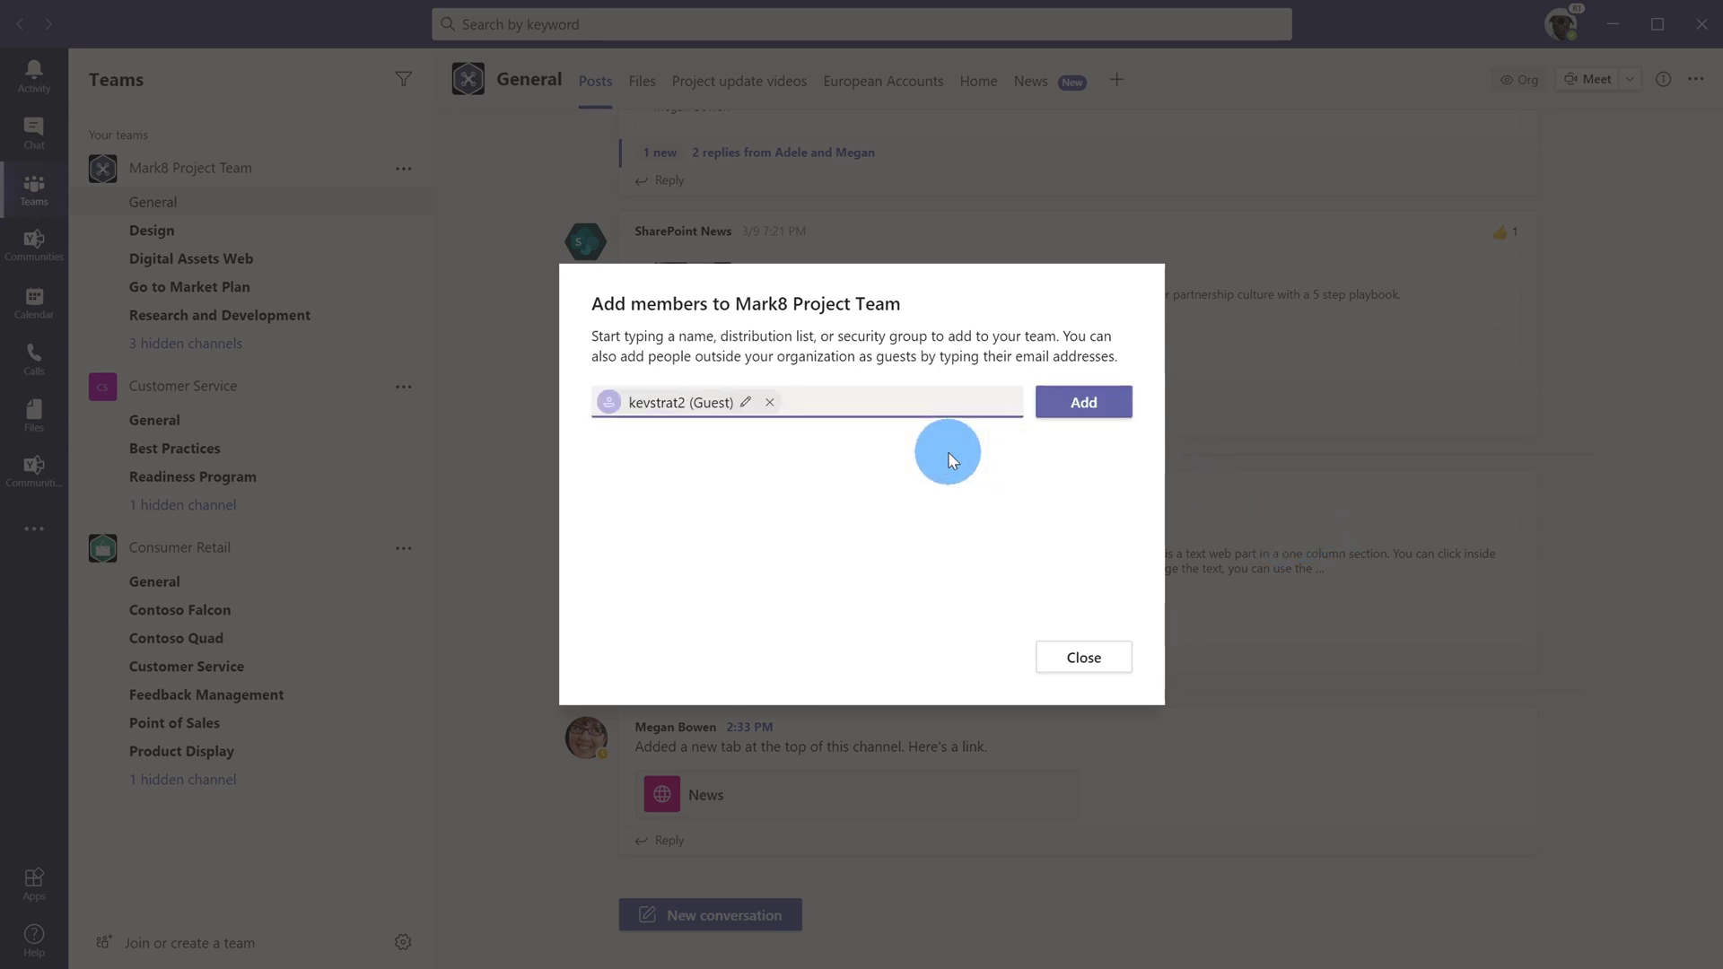
{"action": "left_click", "coordinate": [1090, 410]}
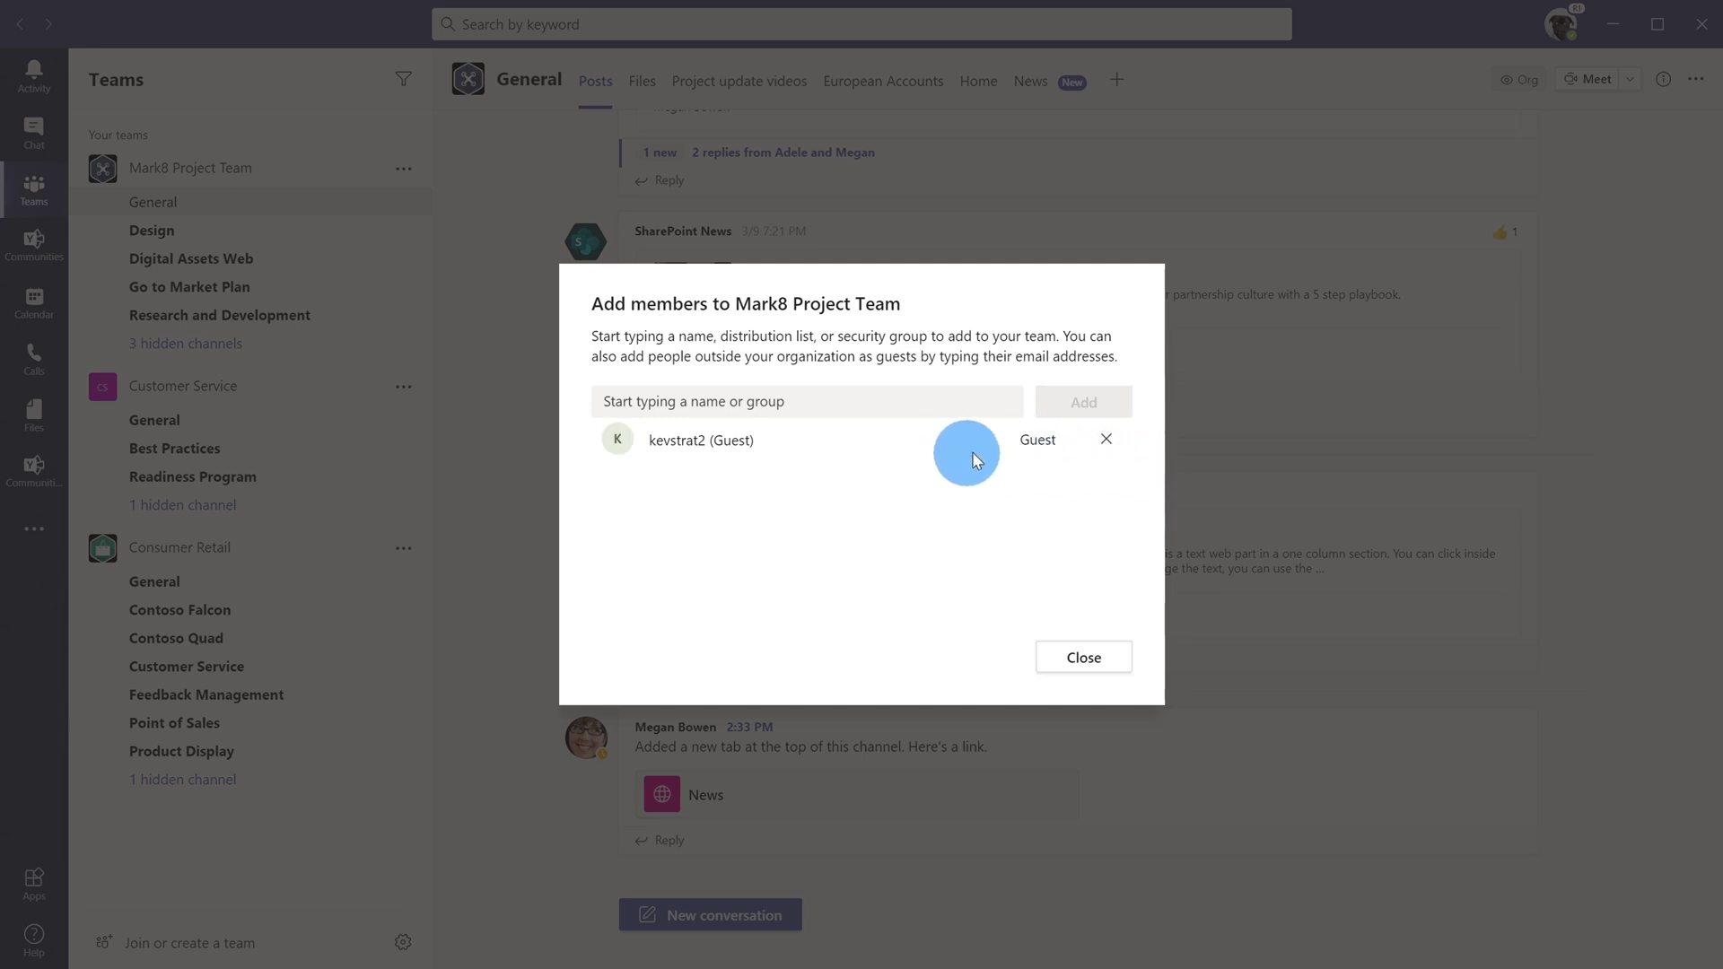
{"action": "left_click", "coordinate": [1085, 658]}
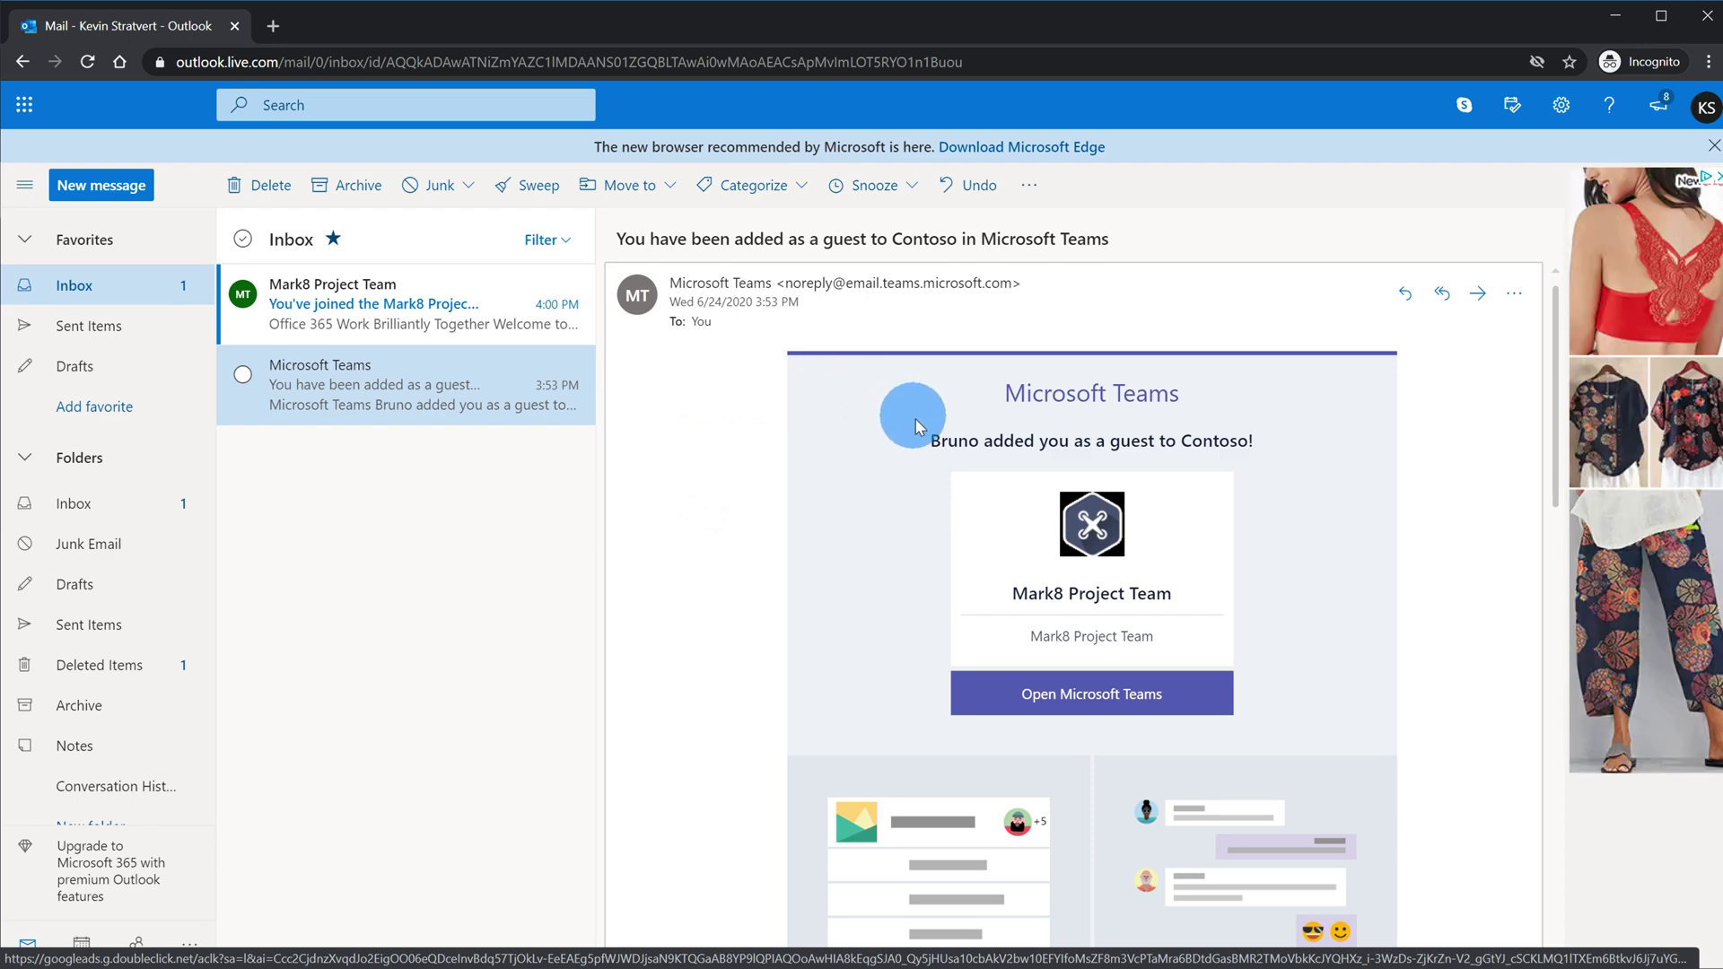
Step: Read the Teams invitation email and open the 'You've joined the Mark8 Project Team group' email
{"action": "middle_click", "coordinate": [1316, 507]}
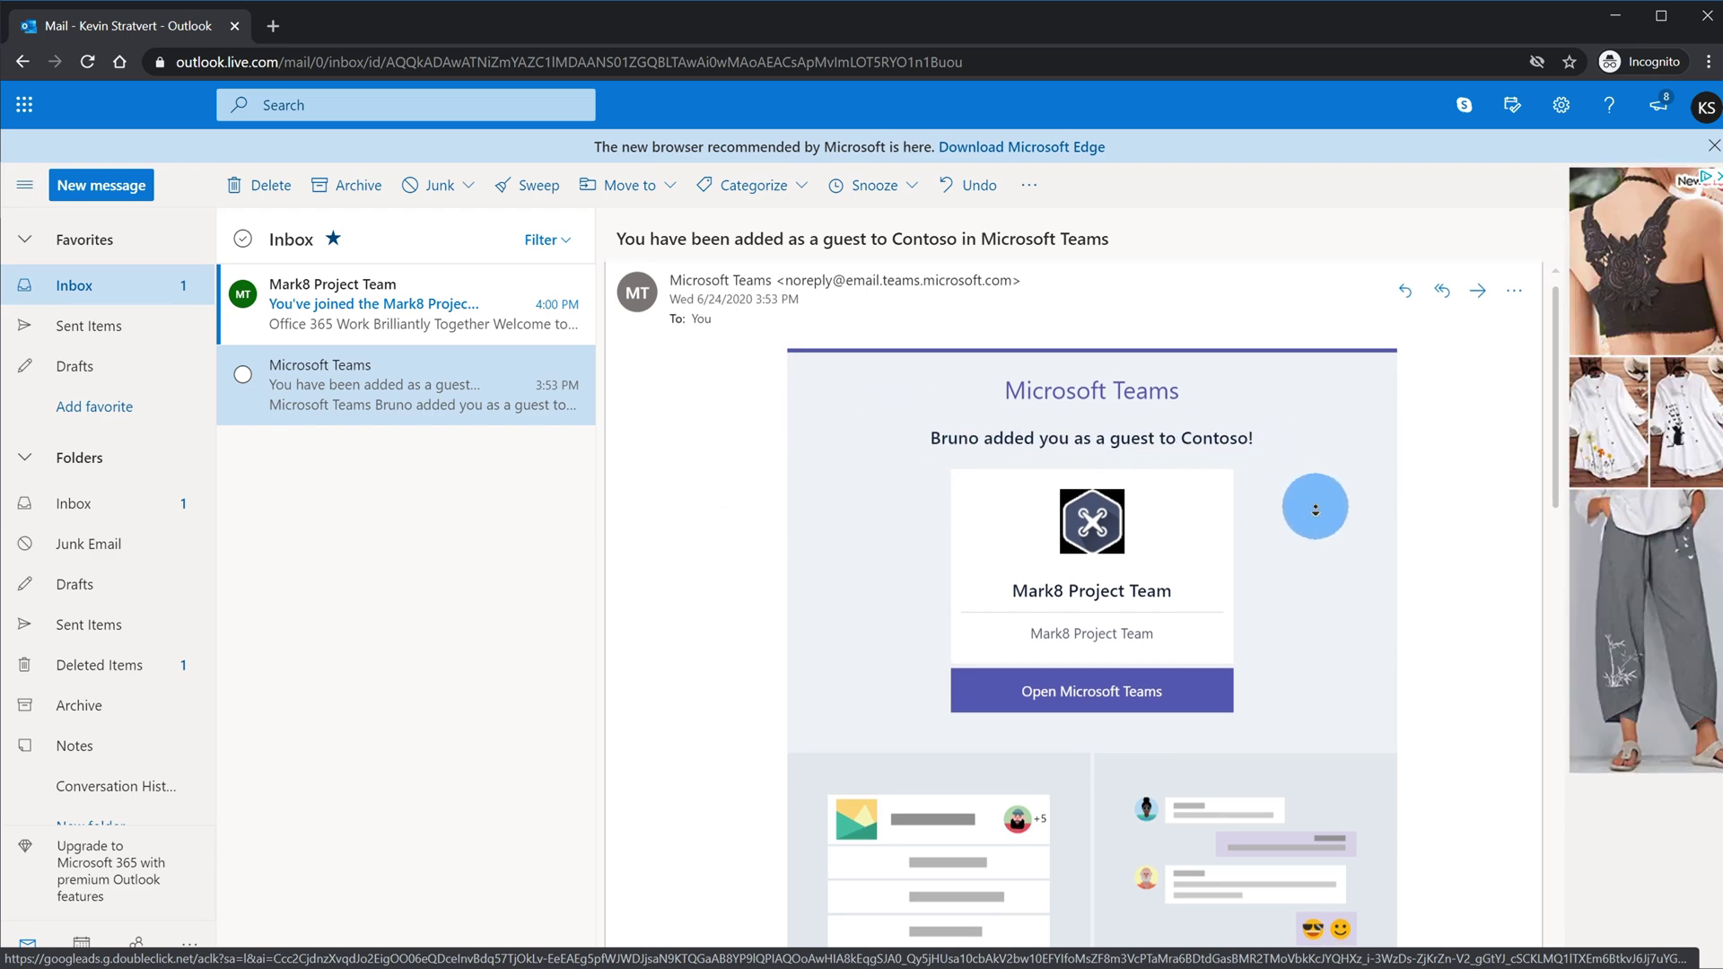
{"action": "scroll", "coordinate": [1316, 507], "scroll_direction": "down", "scroll_amount": 1}
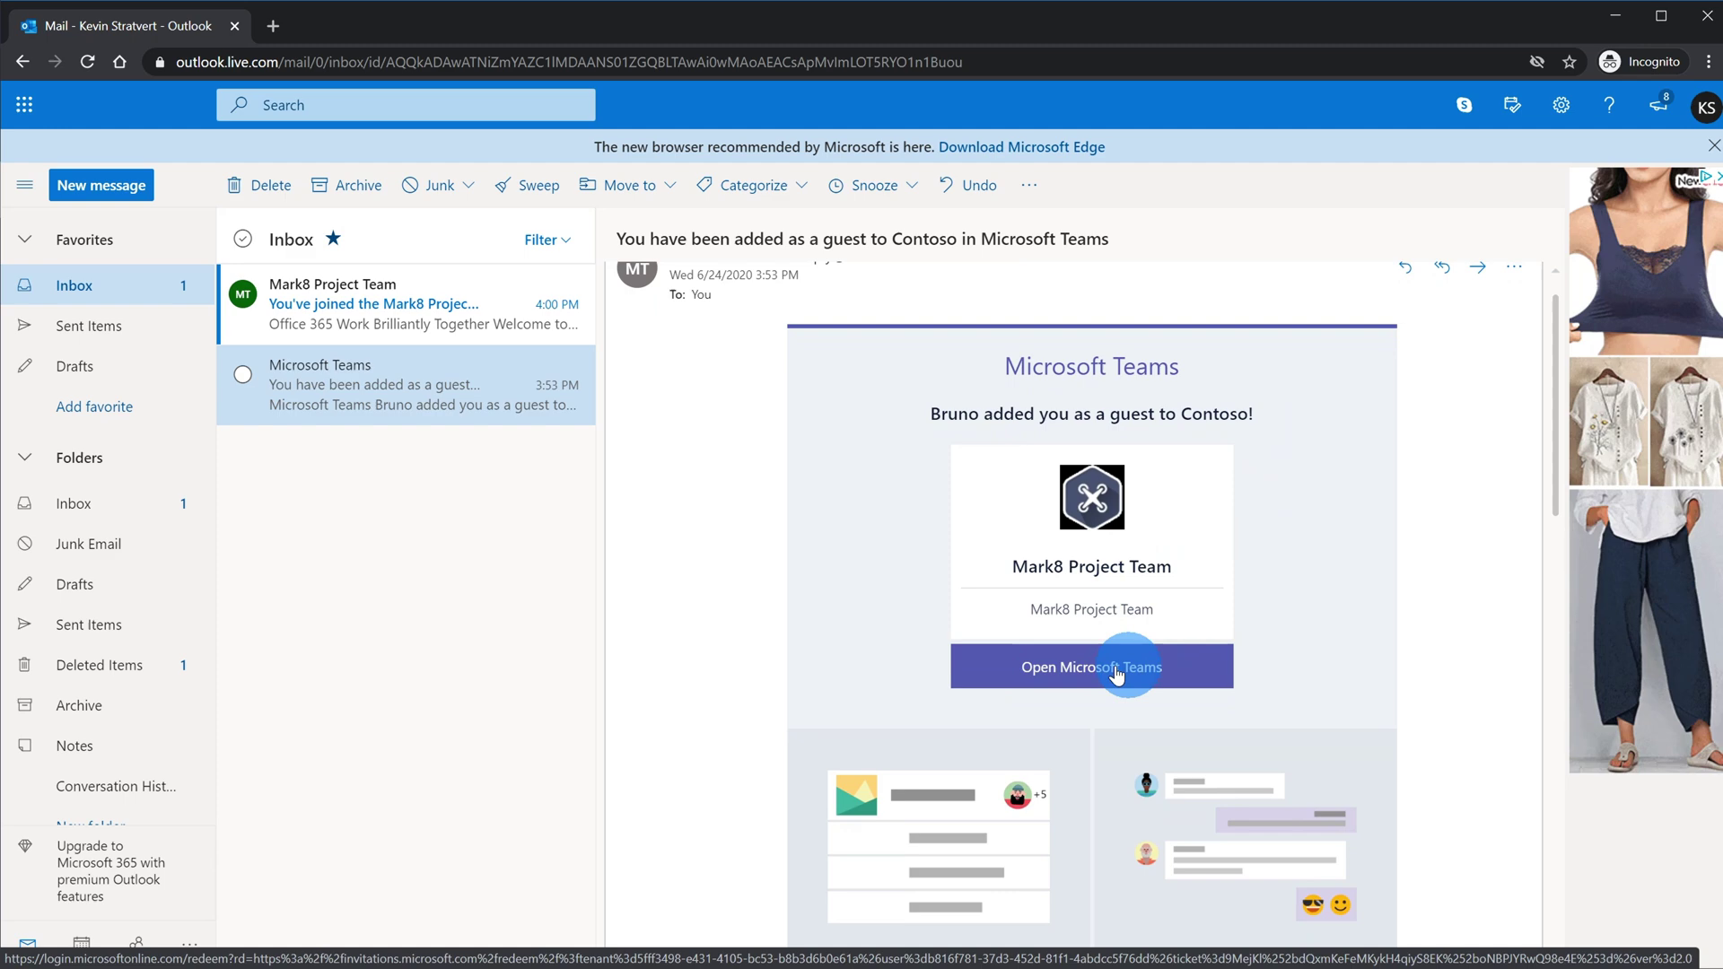
{"action": "scroll", "coordinate": [1341, 610], "scroll_direction": "down", "scroll_amount": 1}
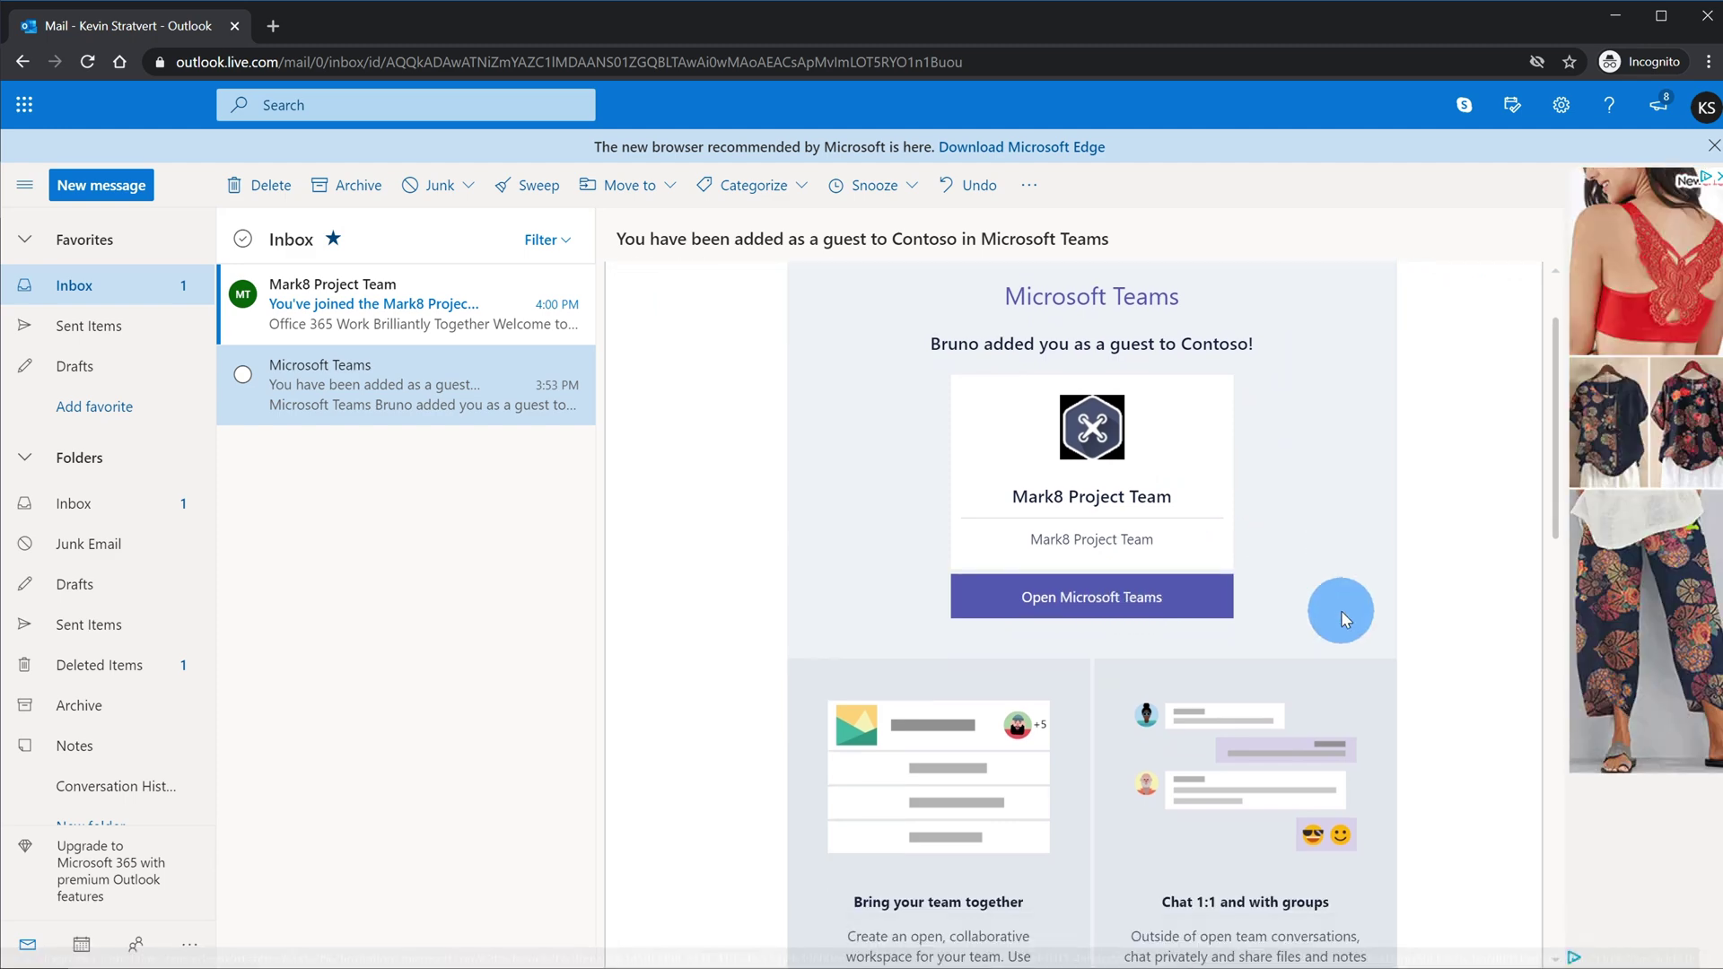
{"action": "scroll", "coordinate": [1341, 610], "scroll_direction": "down", "scroll_amount": 12}
{"action": "scroll", "coordinate": [1355, 601], "scroll_direction": "up", "scroll_amount": 8}
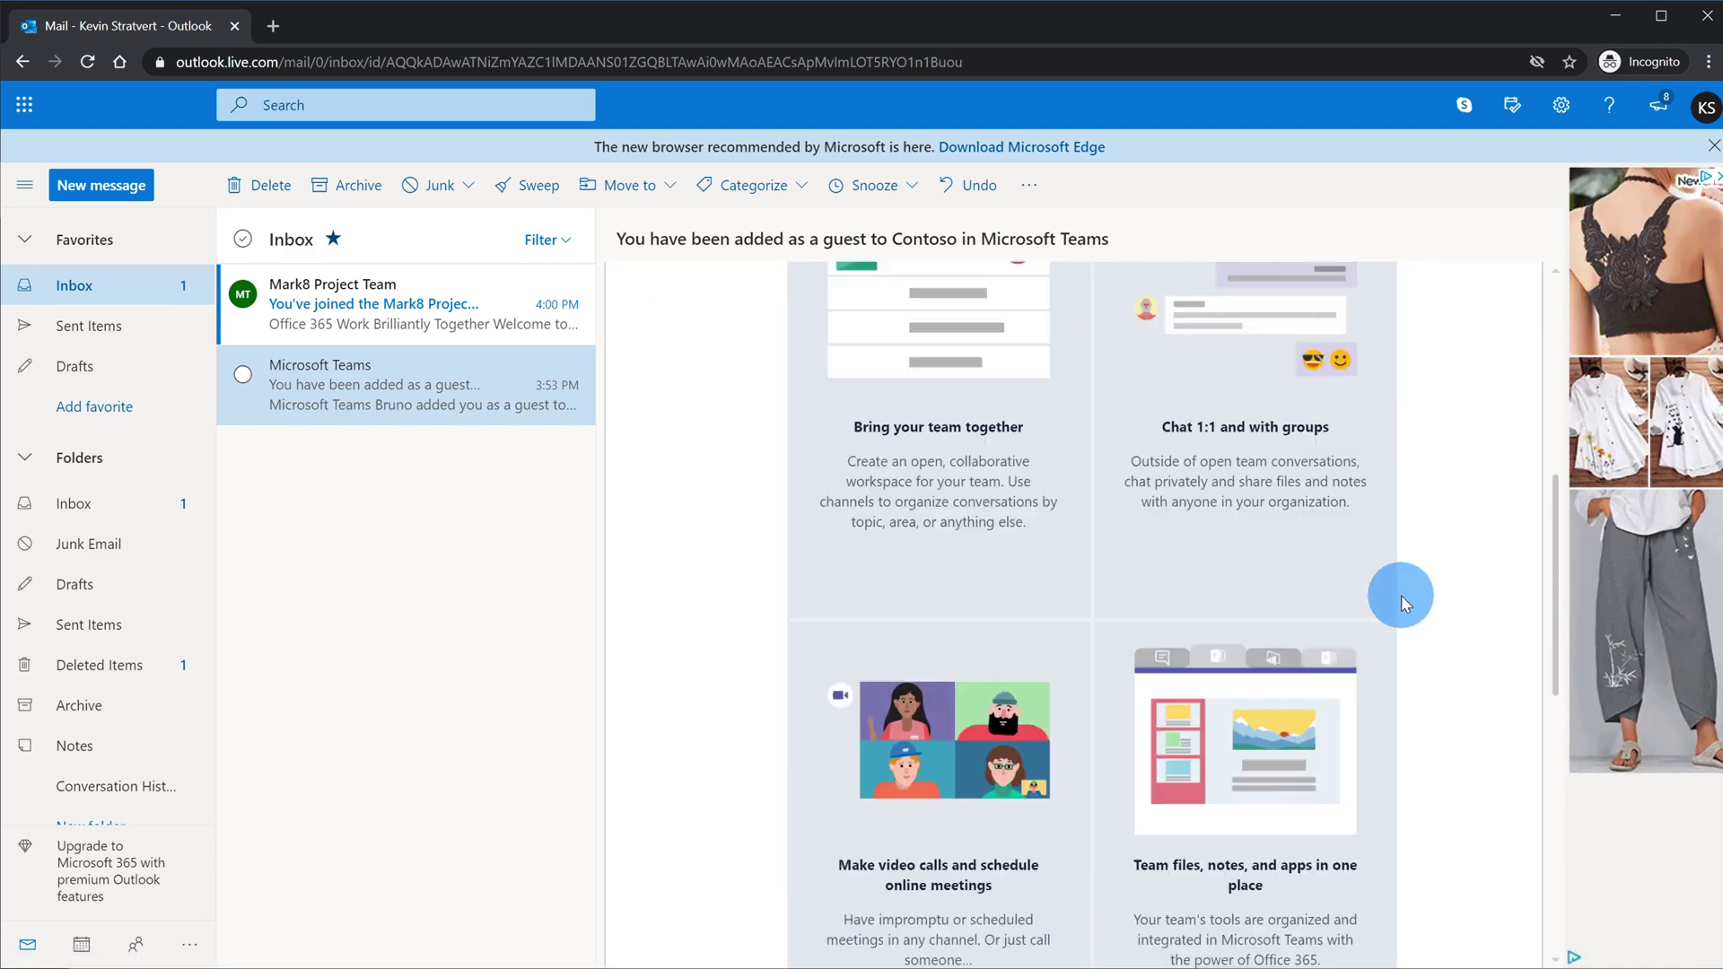
{"action": "scroll", "coordinate": [1402, 595], "scroll_direction": "up", "scroll_amount": 5}
{"action": "scroll", "coordinate": [1402, 595], "scroll_direction": "down", "scroll_amount": 3}
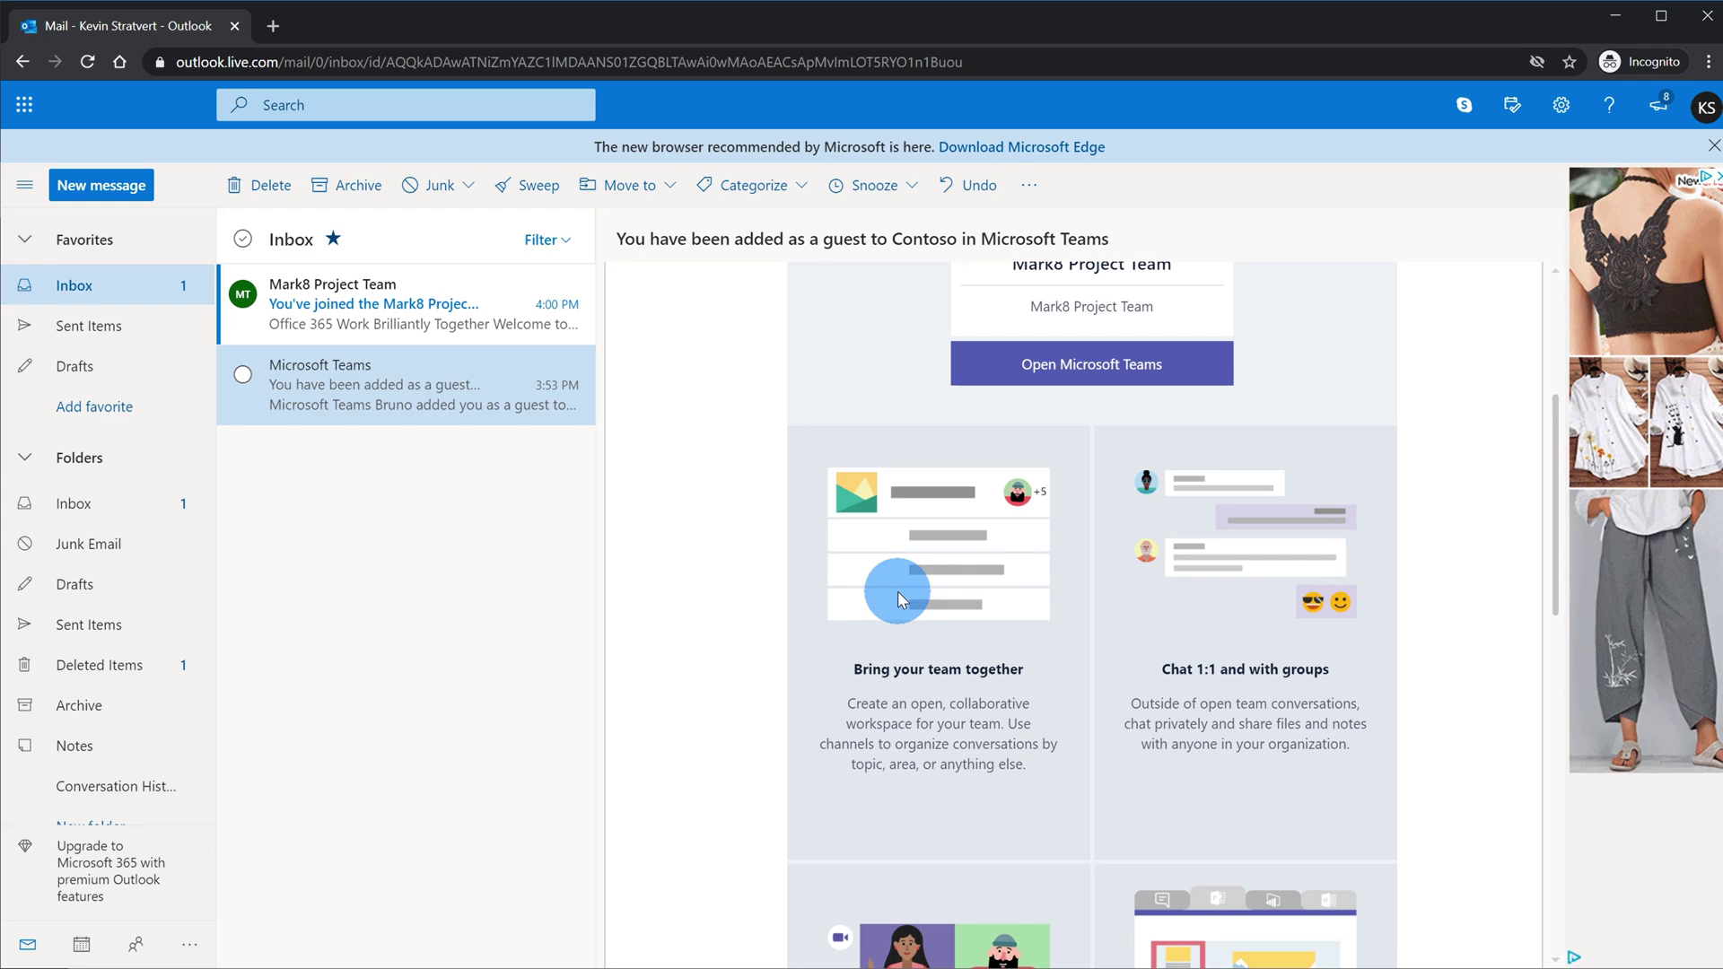
{"action": "scroll", "coordinate": [1362, 747], "scroll_direction": "down", "scroll_amount": 1}
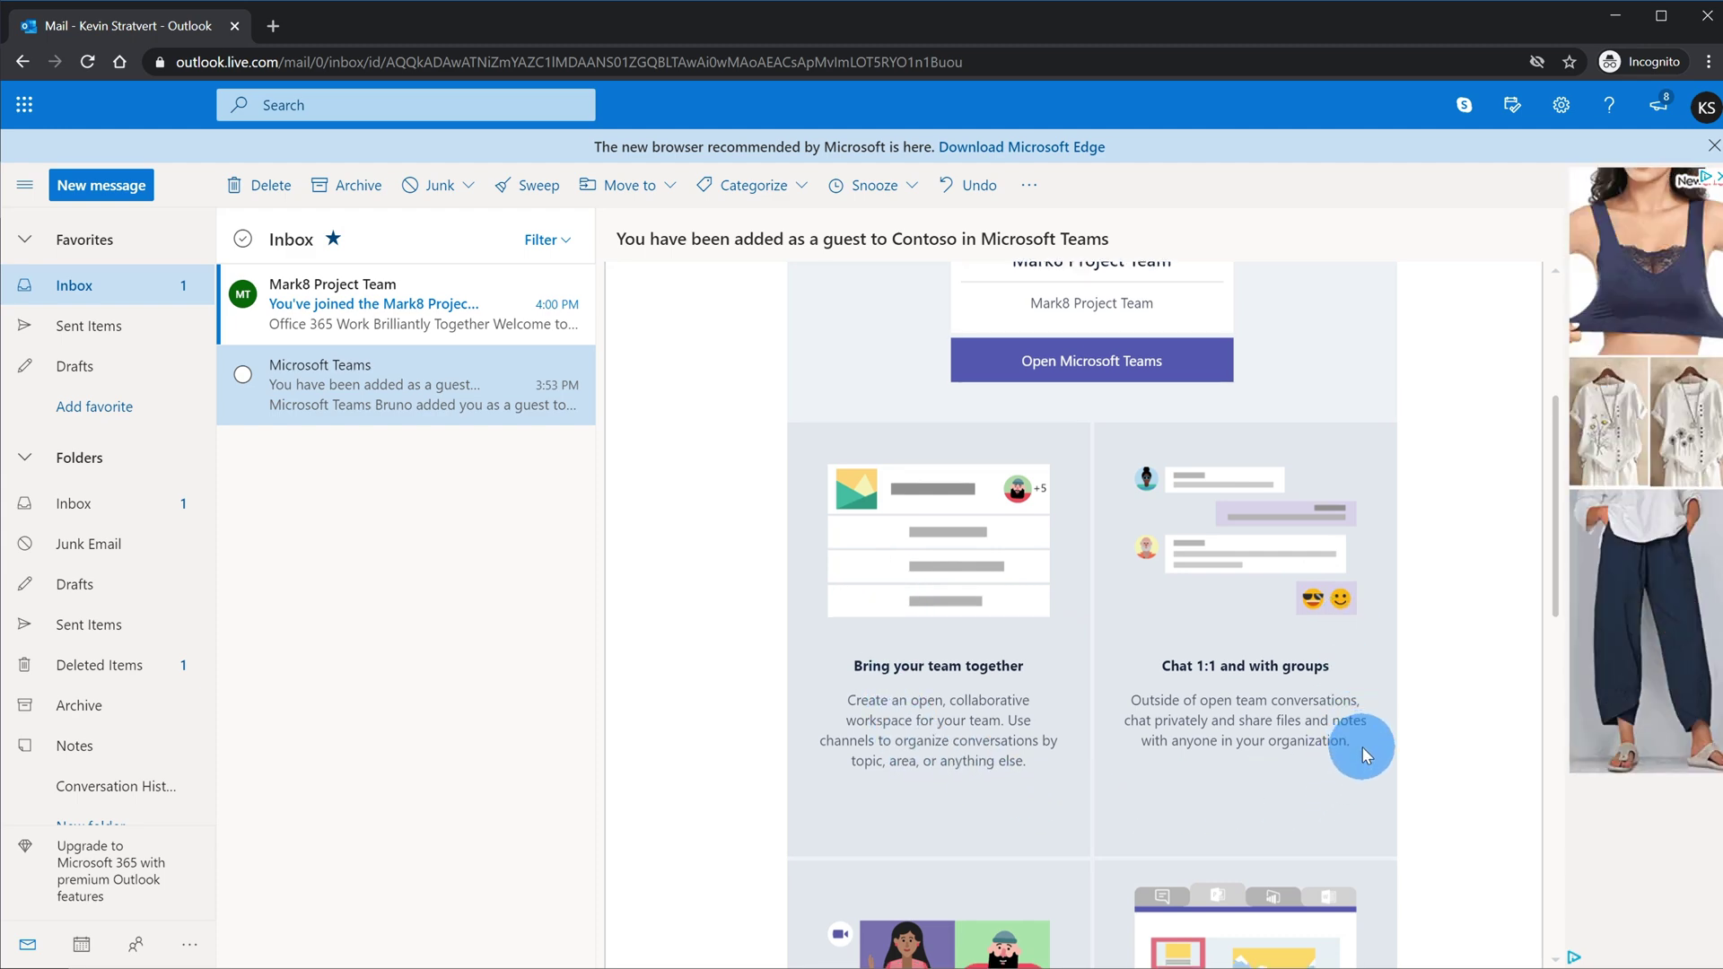
{"action": "scroll", "coordinate": [1362, 747], "scroll_direction": "down", "scroll_amount": 5}
{"action": "scroll", "coordinate": [1359, 797], "scroll_direction": "down", "scroll_amount": 1}
{"action": "scroll", "coordinate": [1361, 803], "scroll_direction": "down", "scroll_amount": 1}
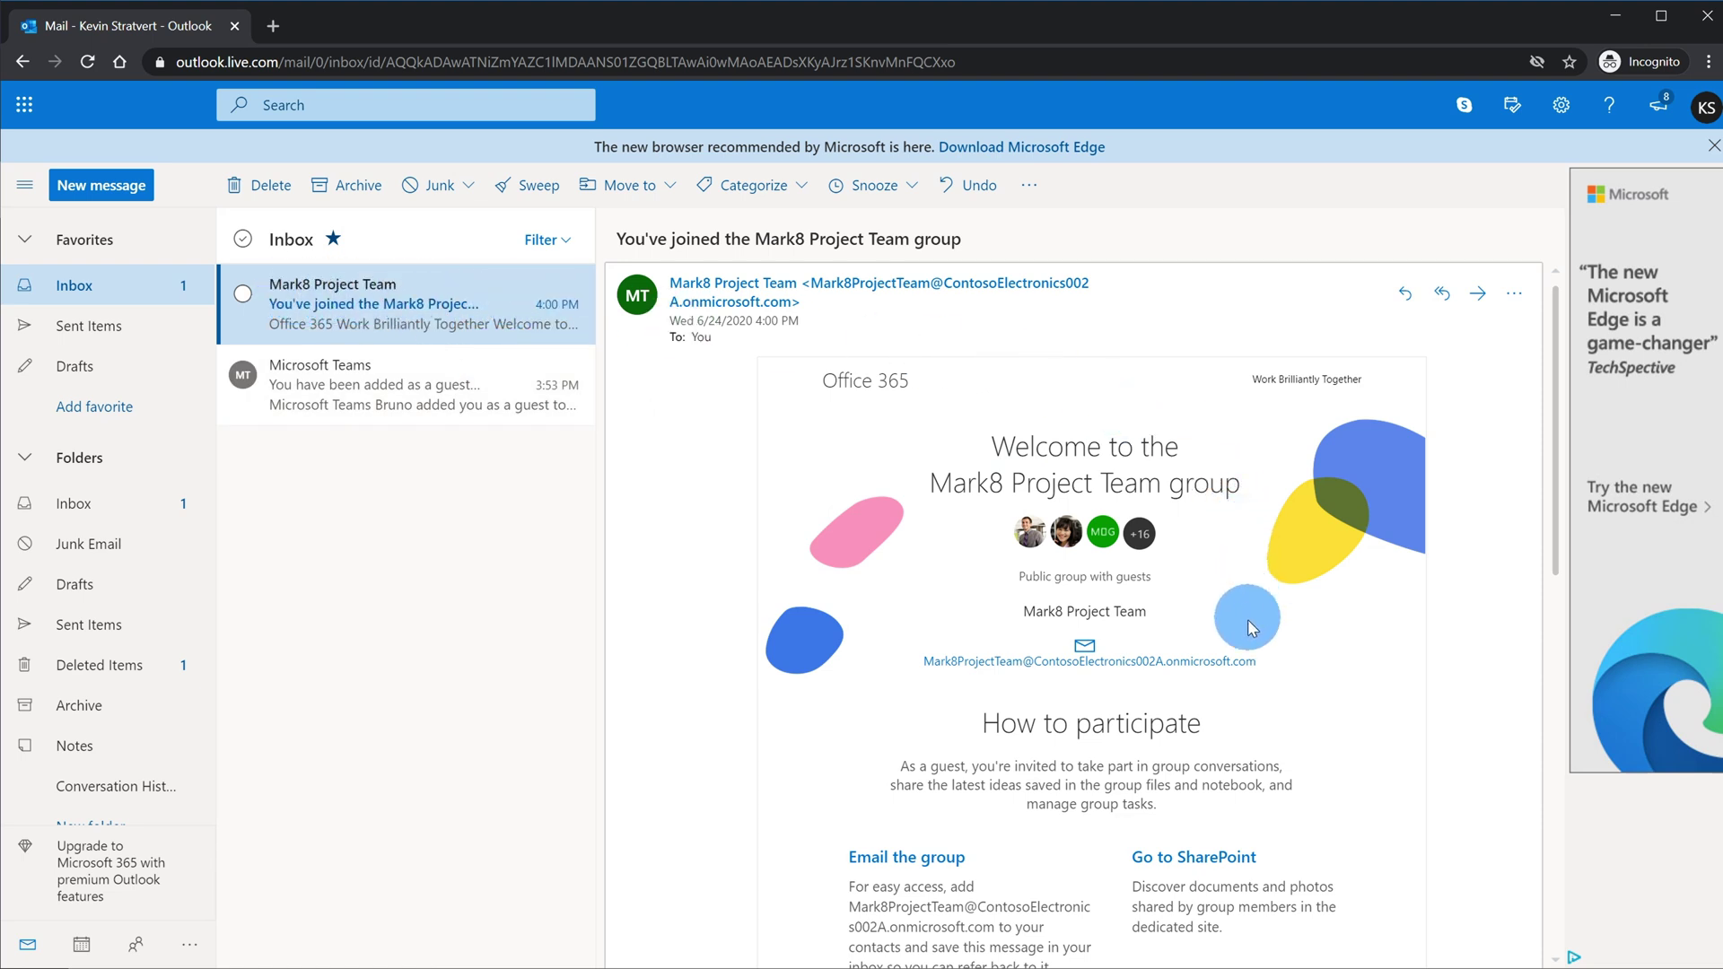
{"action": "scroll", "coordinate": [1376, 711], "scroll_direction": "down", "scroll_amount": 3}
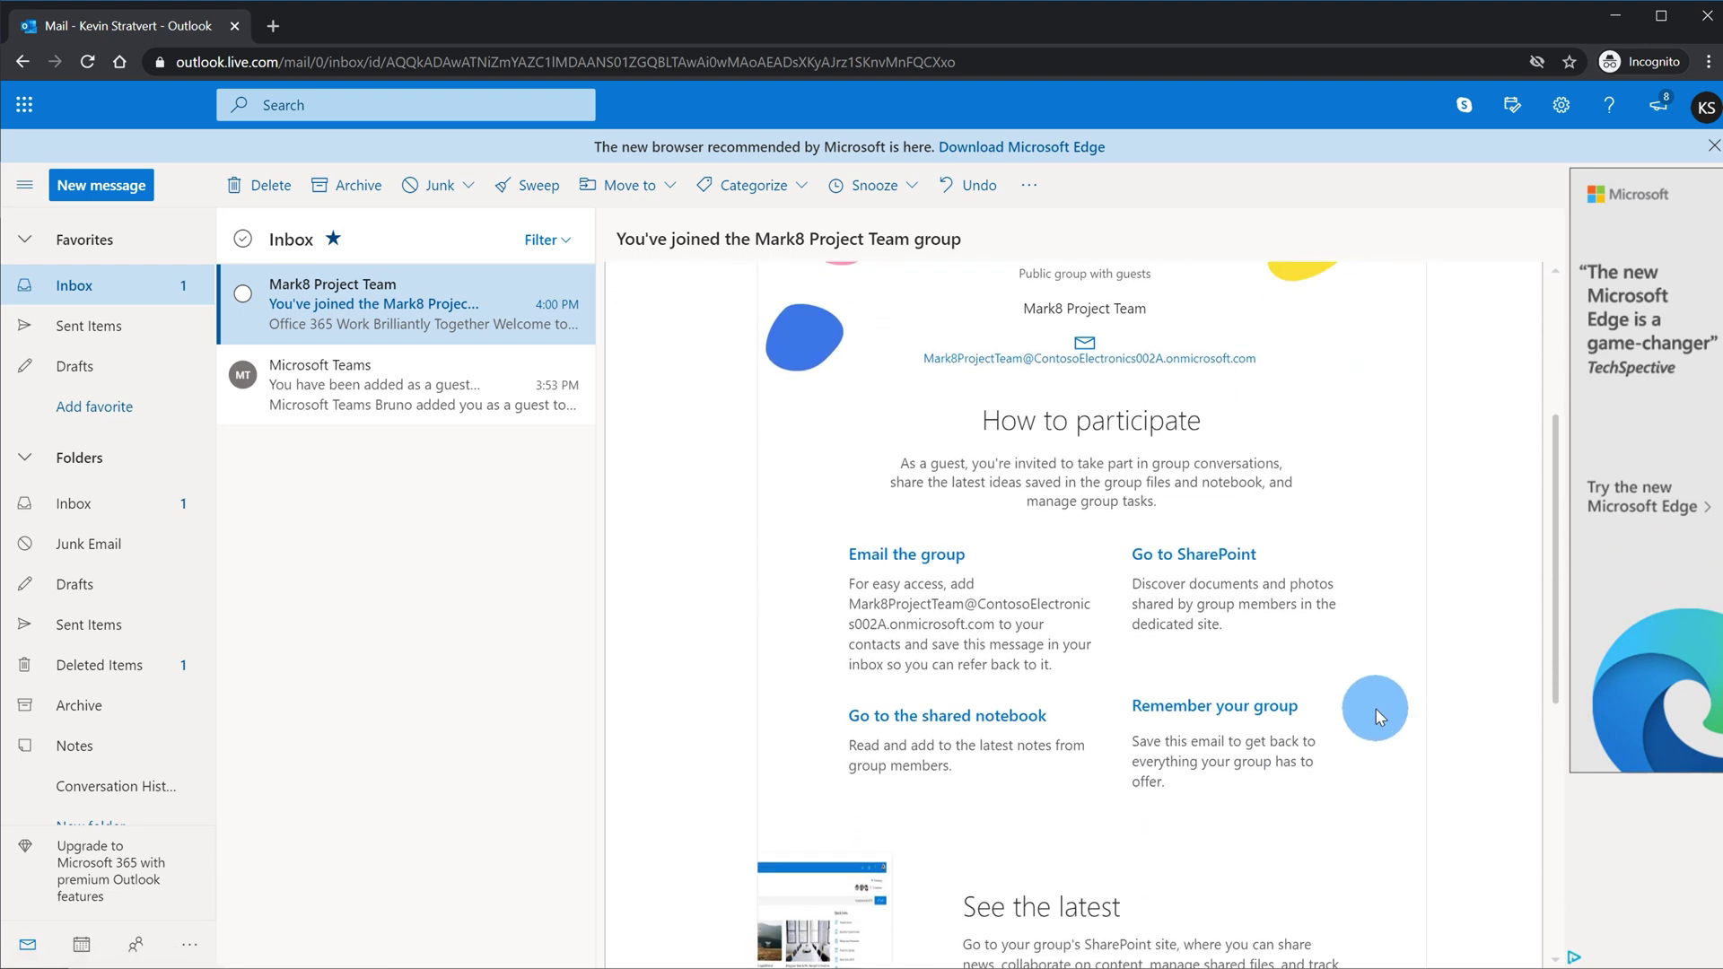